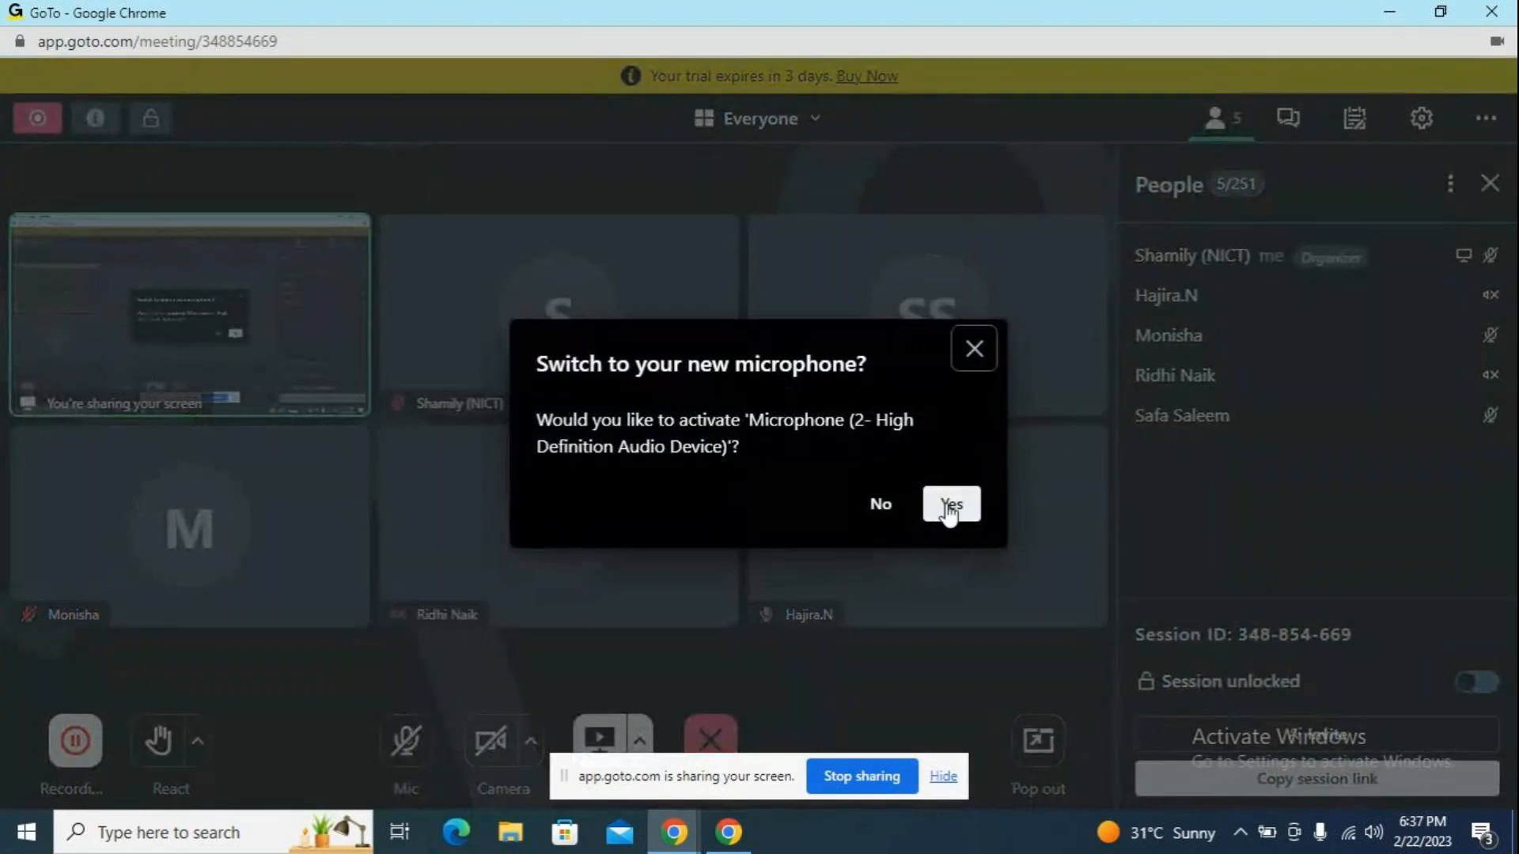
Step: Switch the meeting to the newly detected microphone, unmute it to speak, and mute it again
left_click(950, 505)
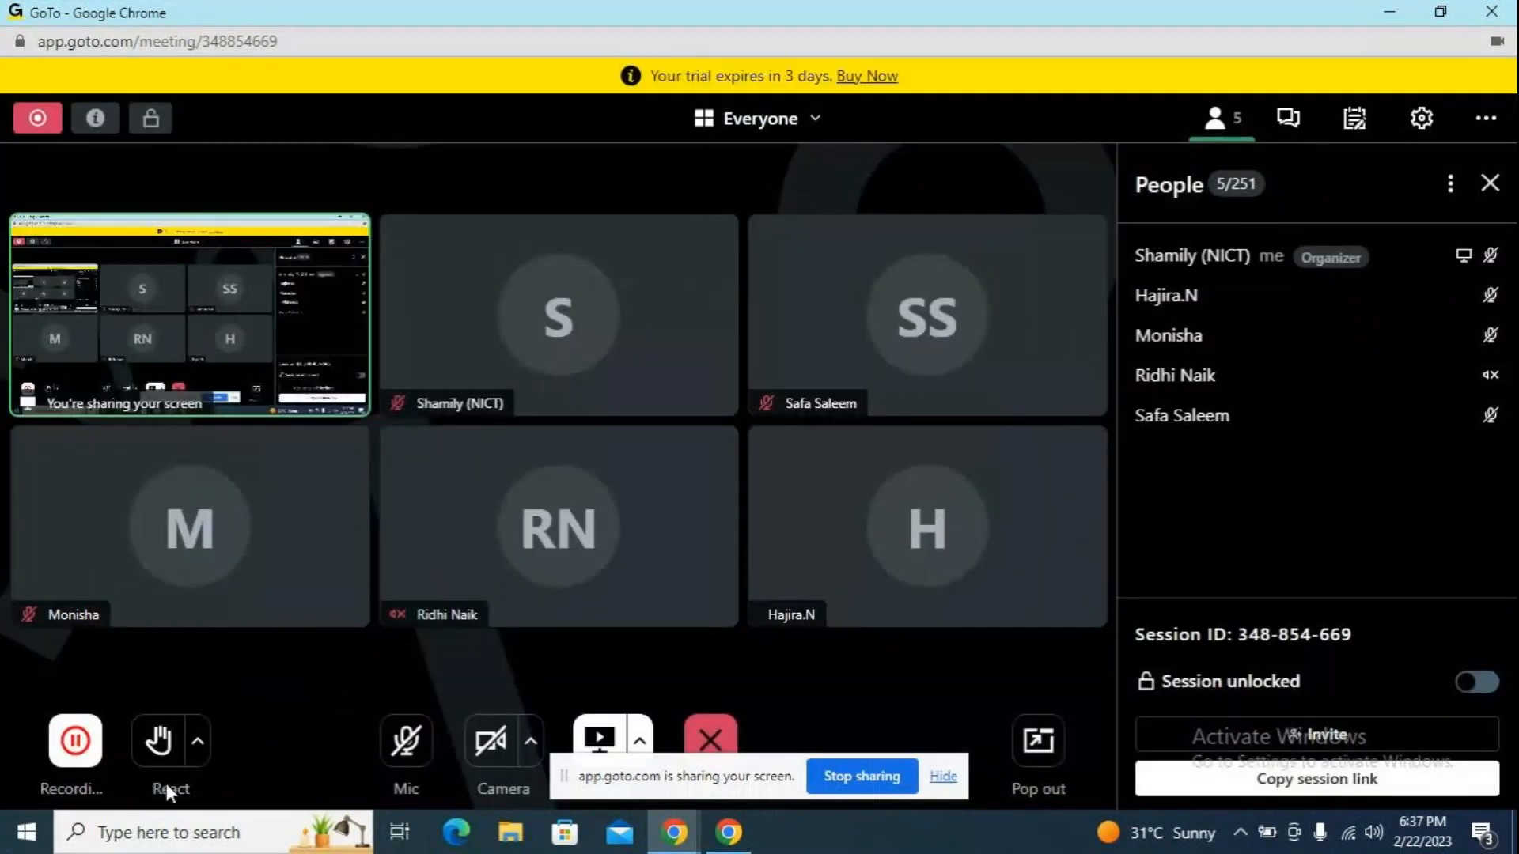
left_click(405, 742)
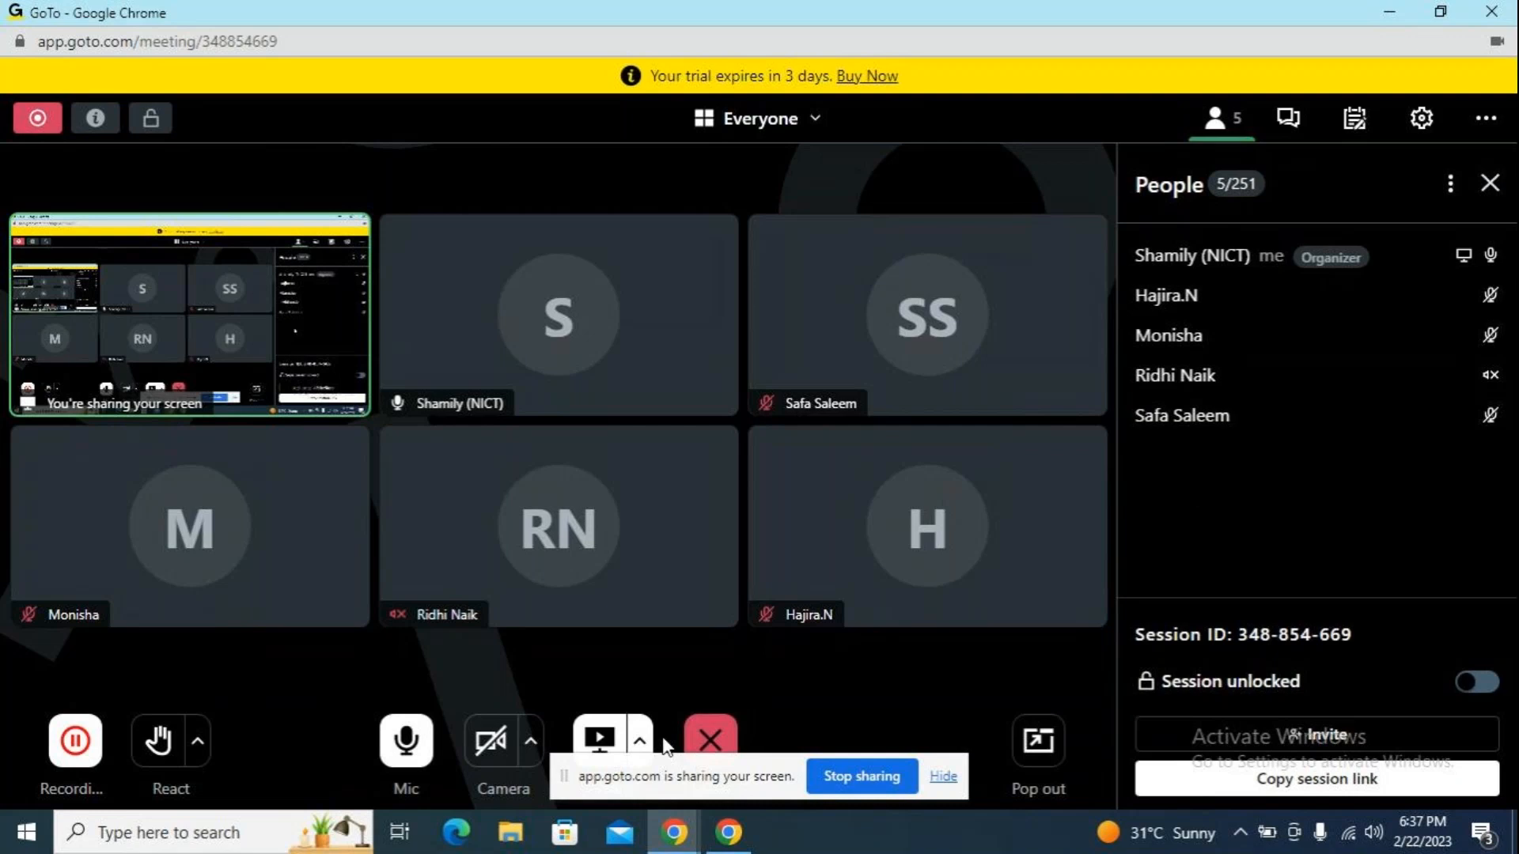
left_click(426, 748)
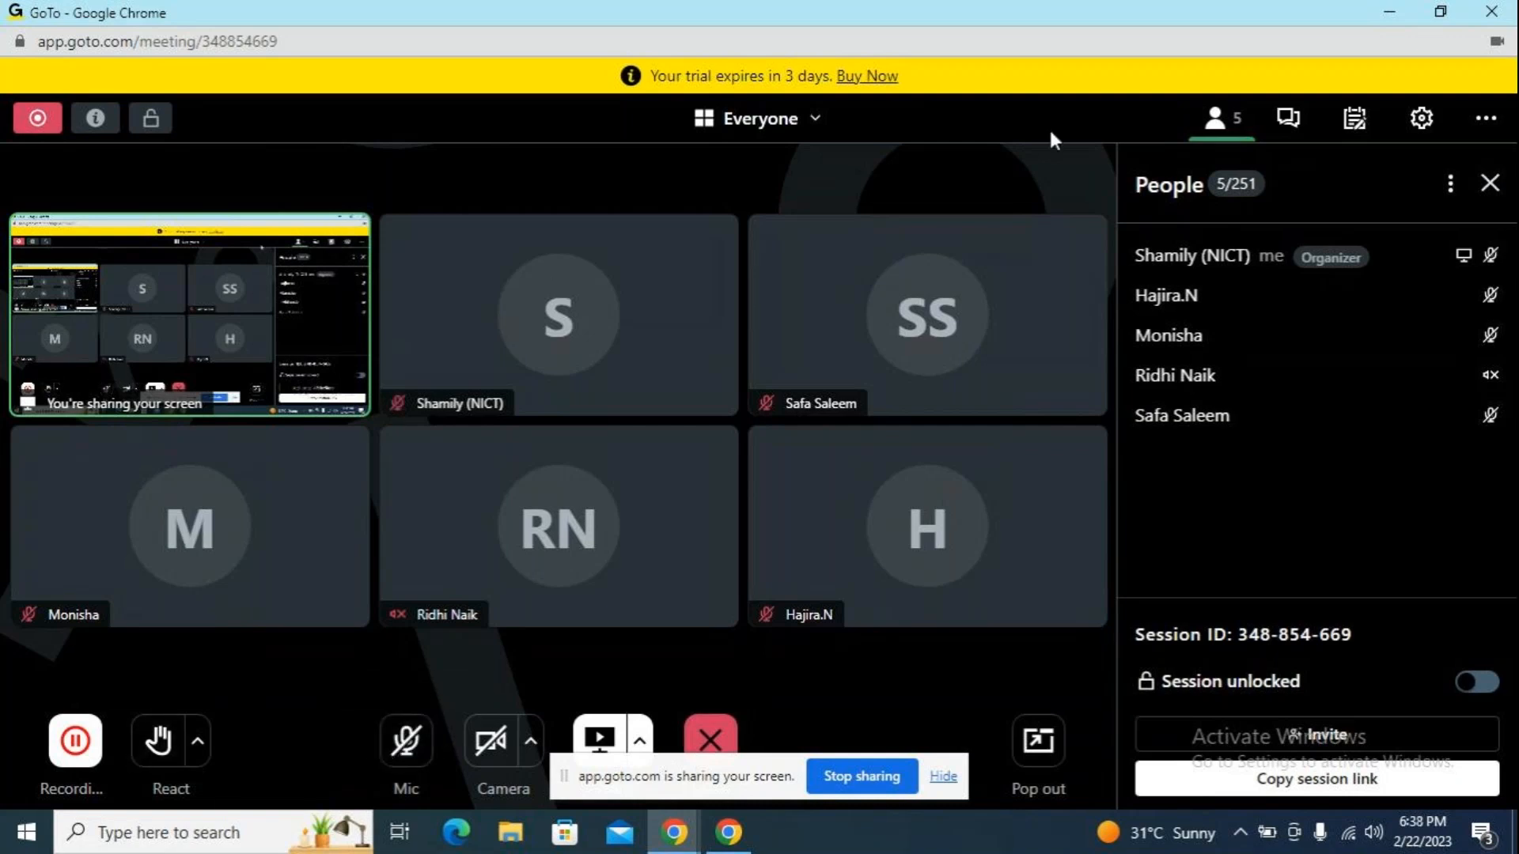
left_click(639, 742)
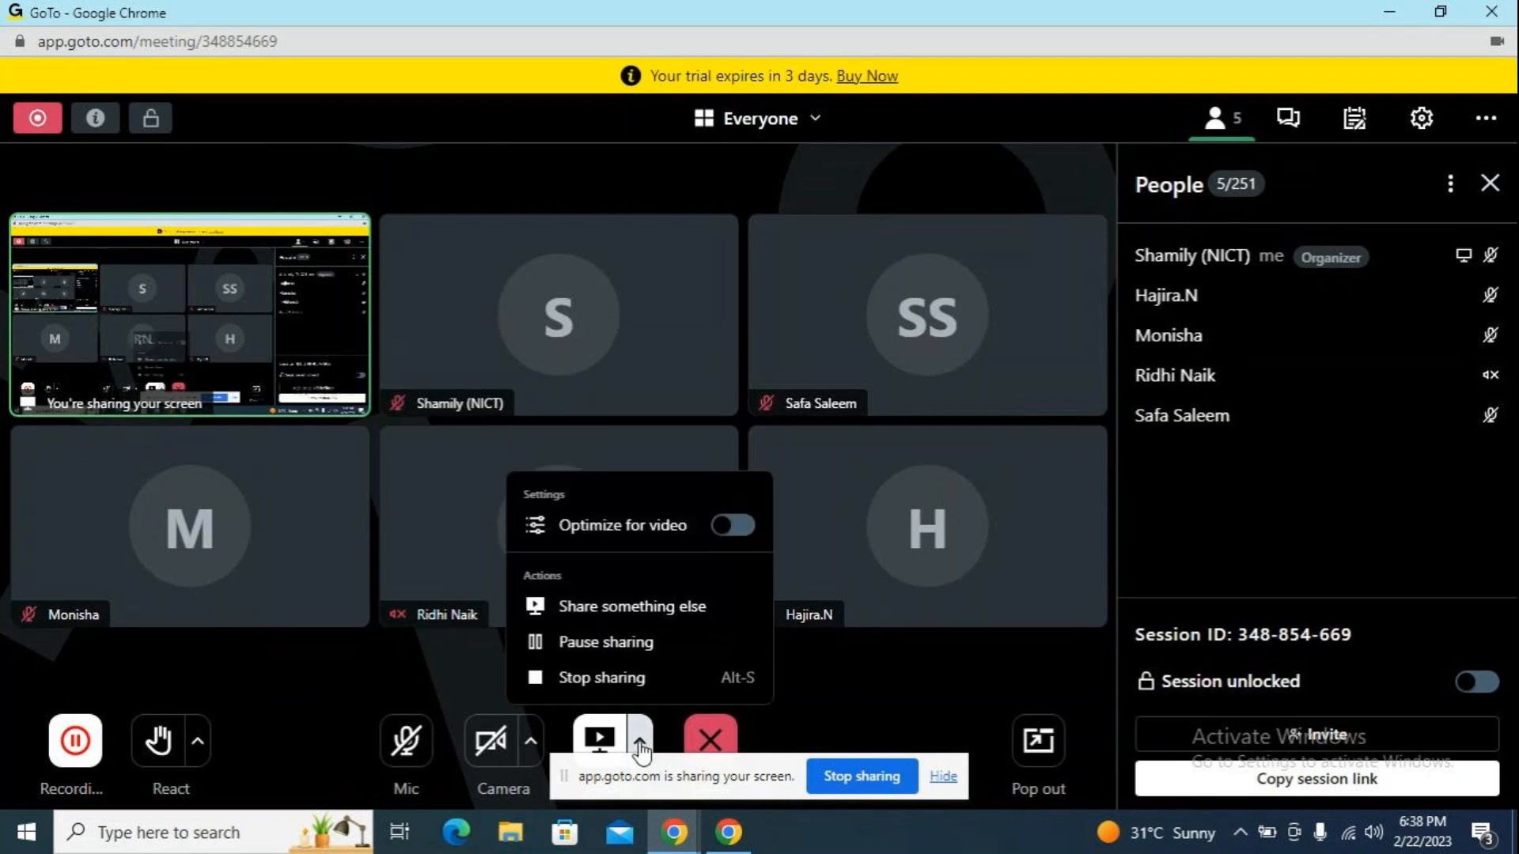
left_click(996, 674)
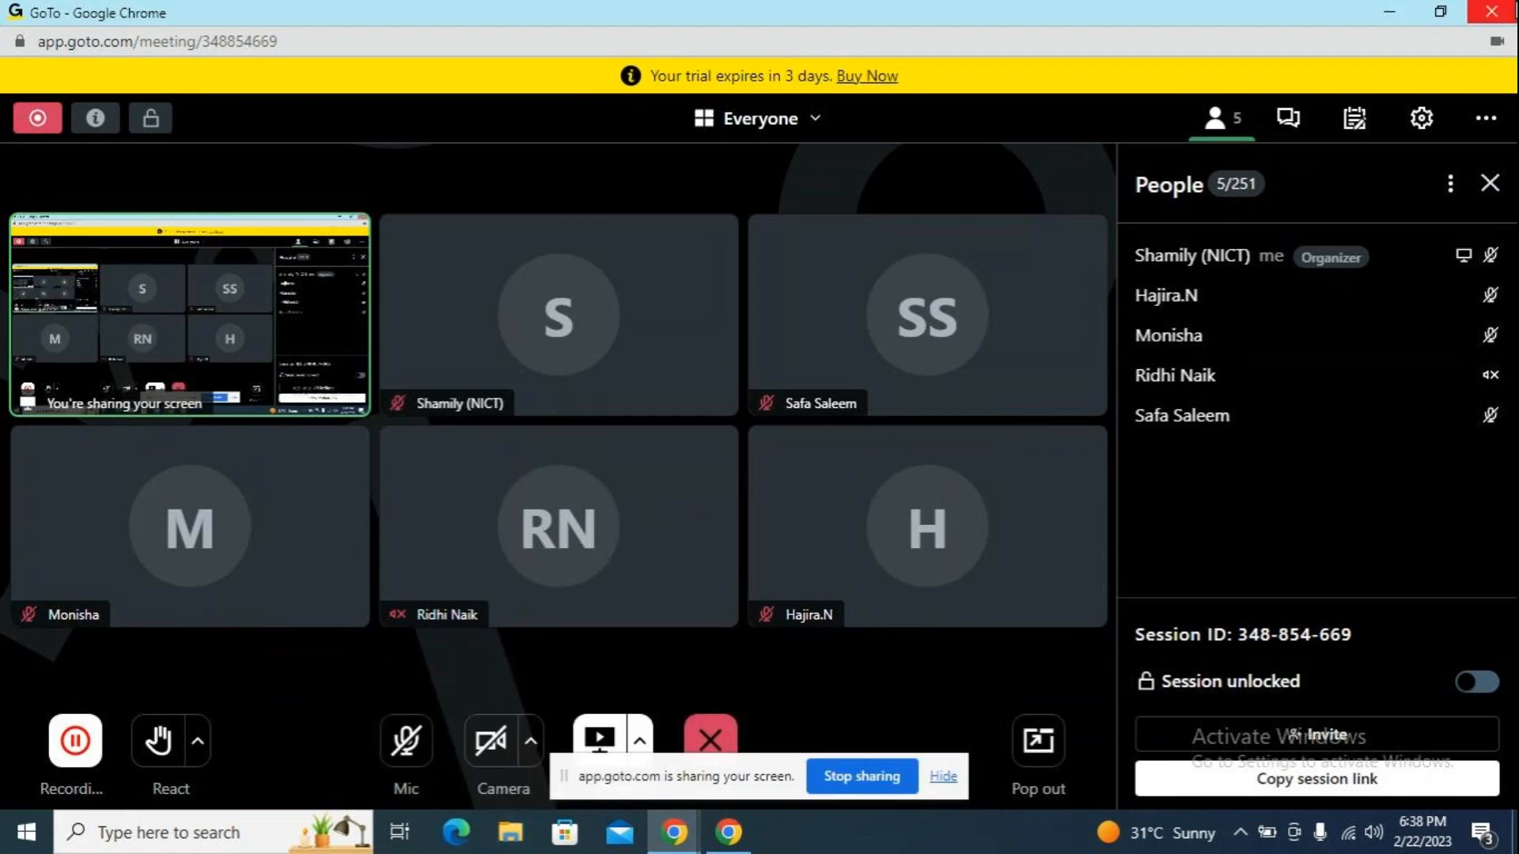
Step: Minimize the open meeting and browser windows and launch CorelDRAW 2017 from the desktop
left_click(1389, 11)
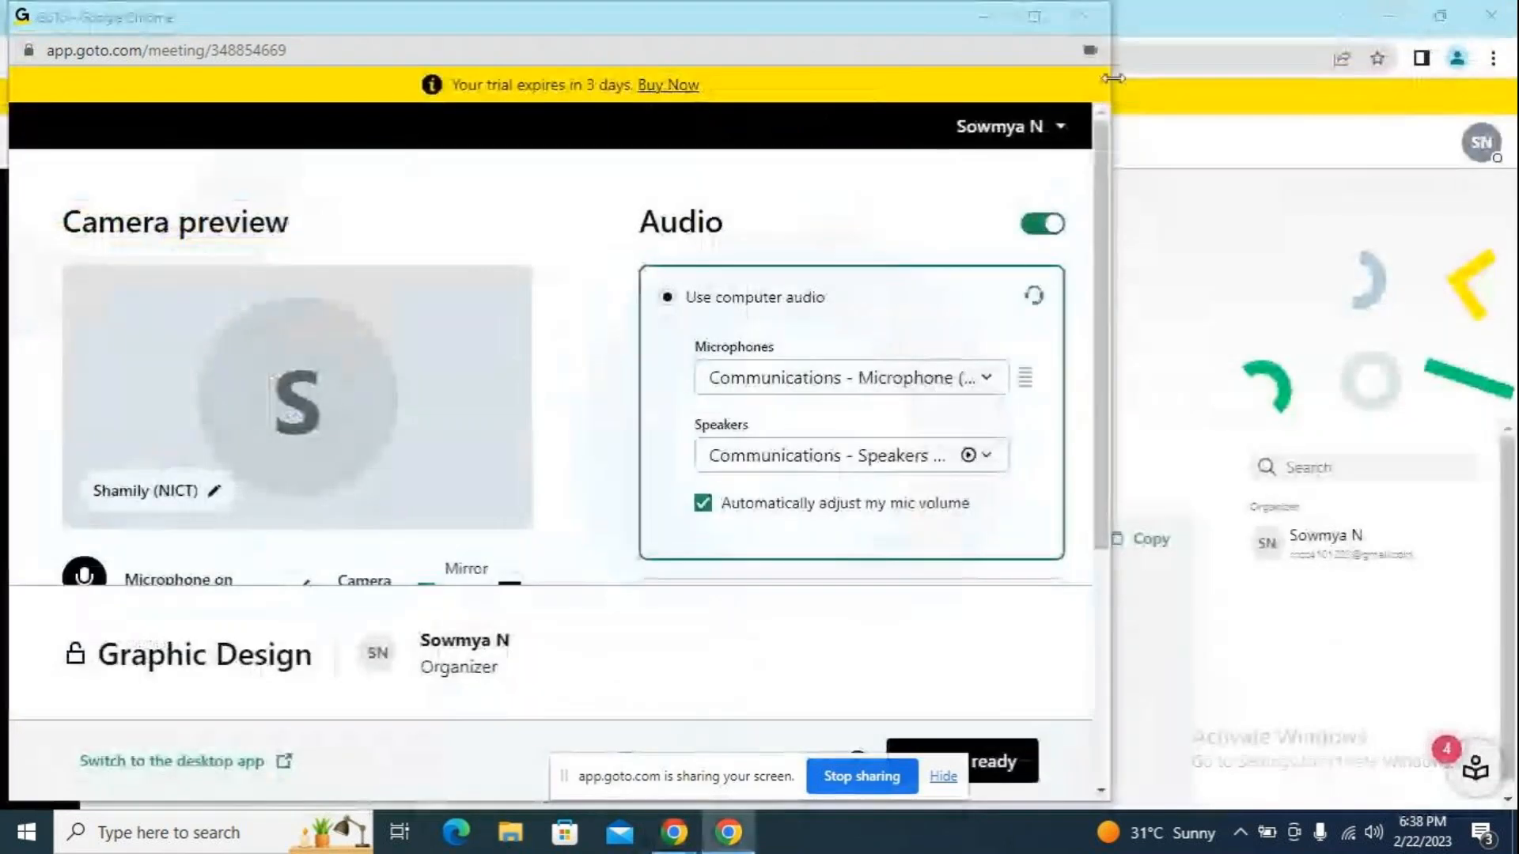
left_click(986, 13)
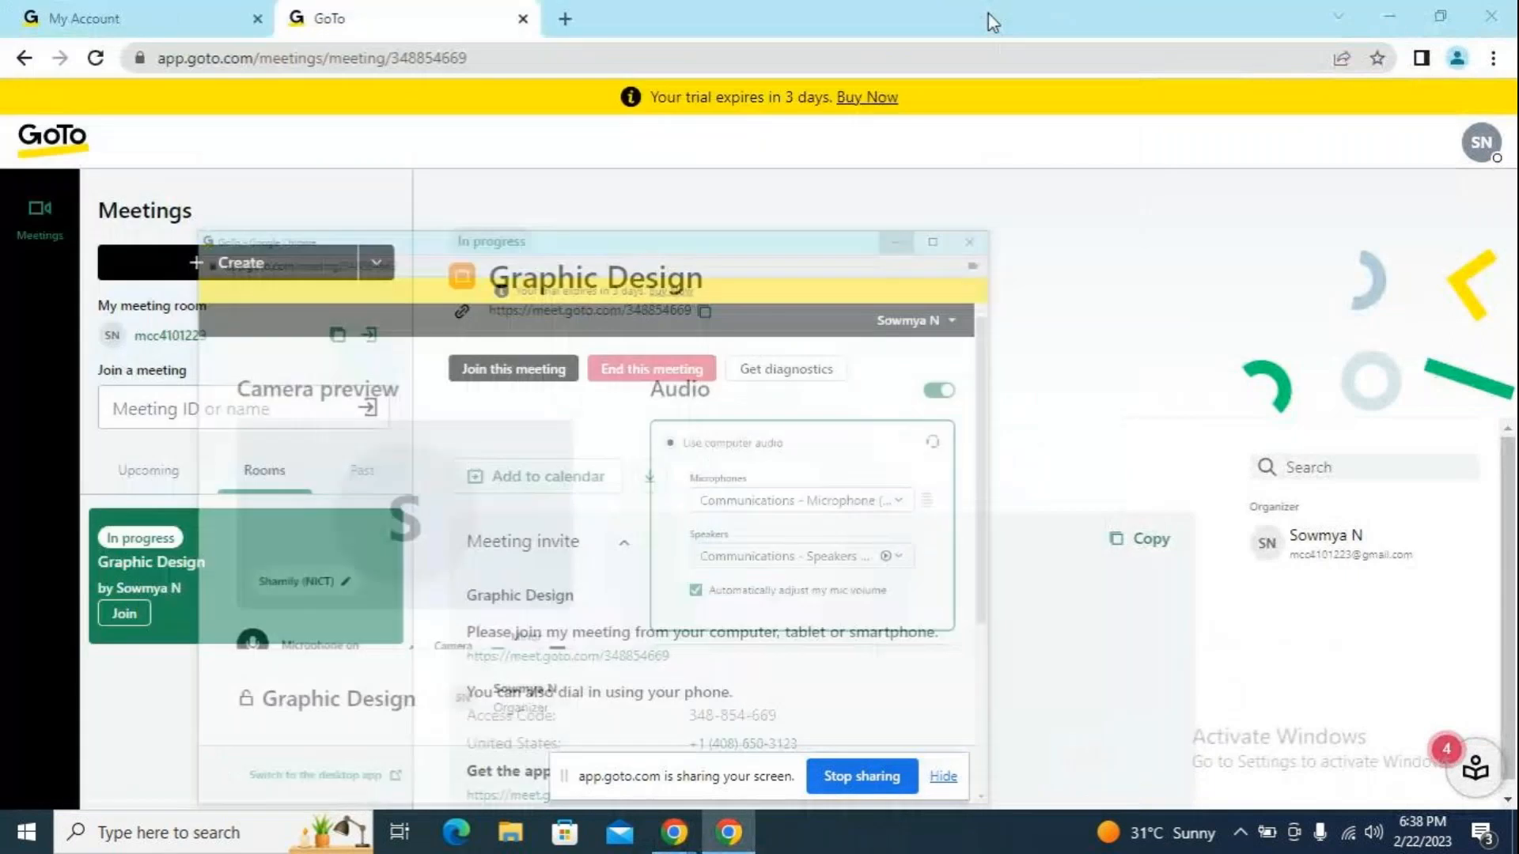
left_click(1409, 11)
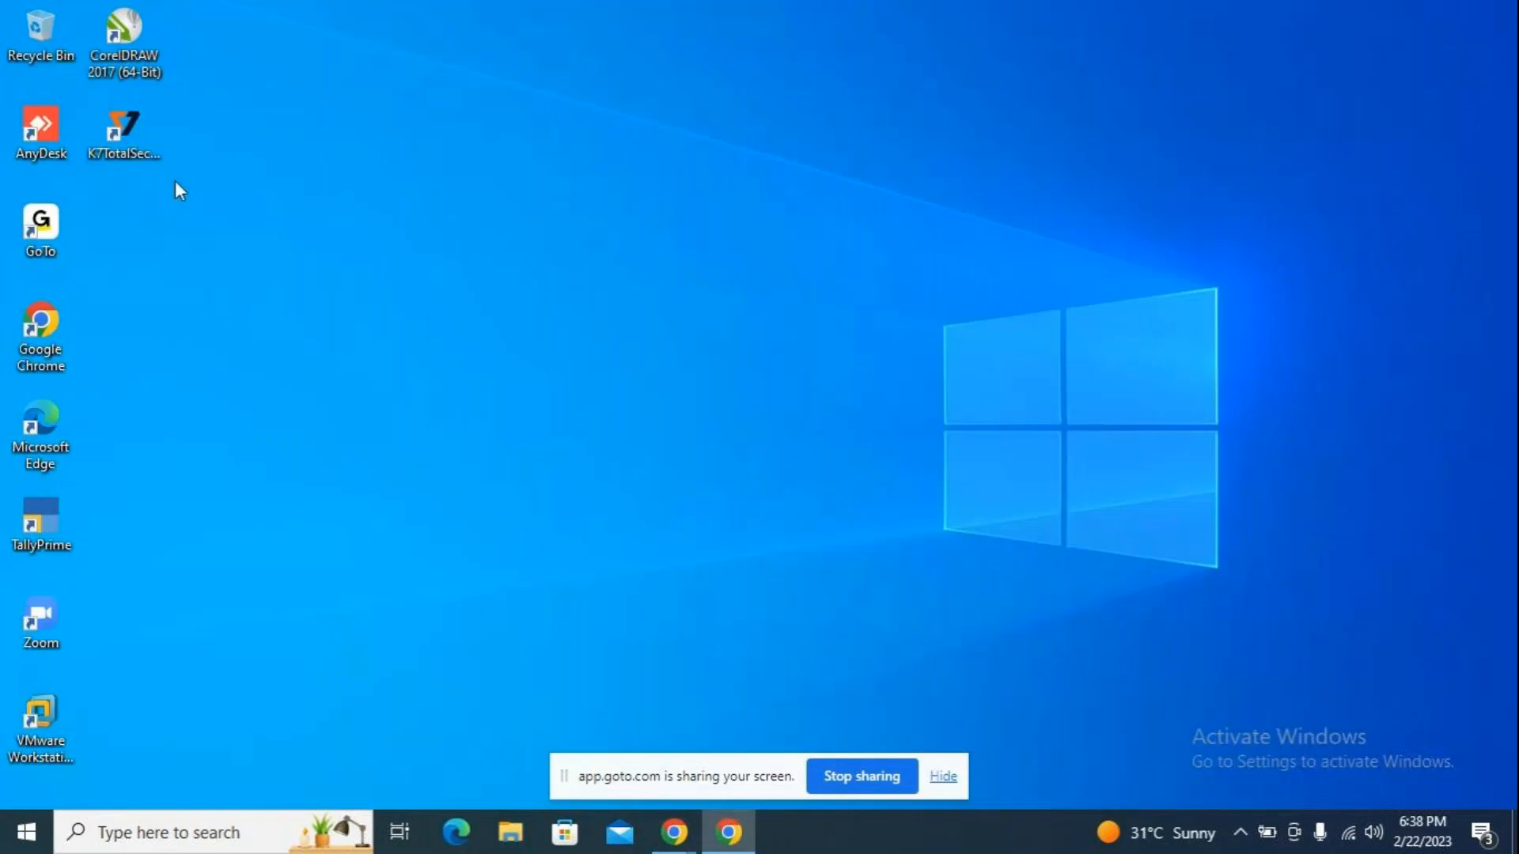
double_click(127, 32)
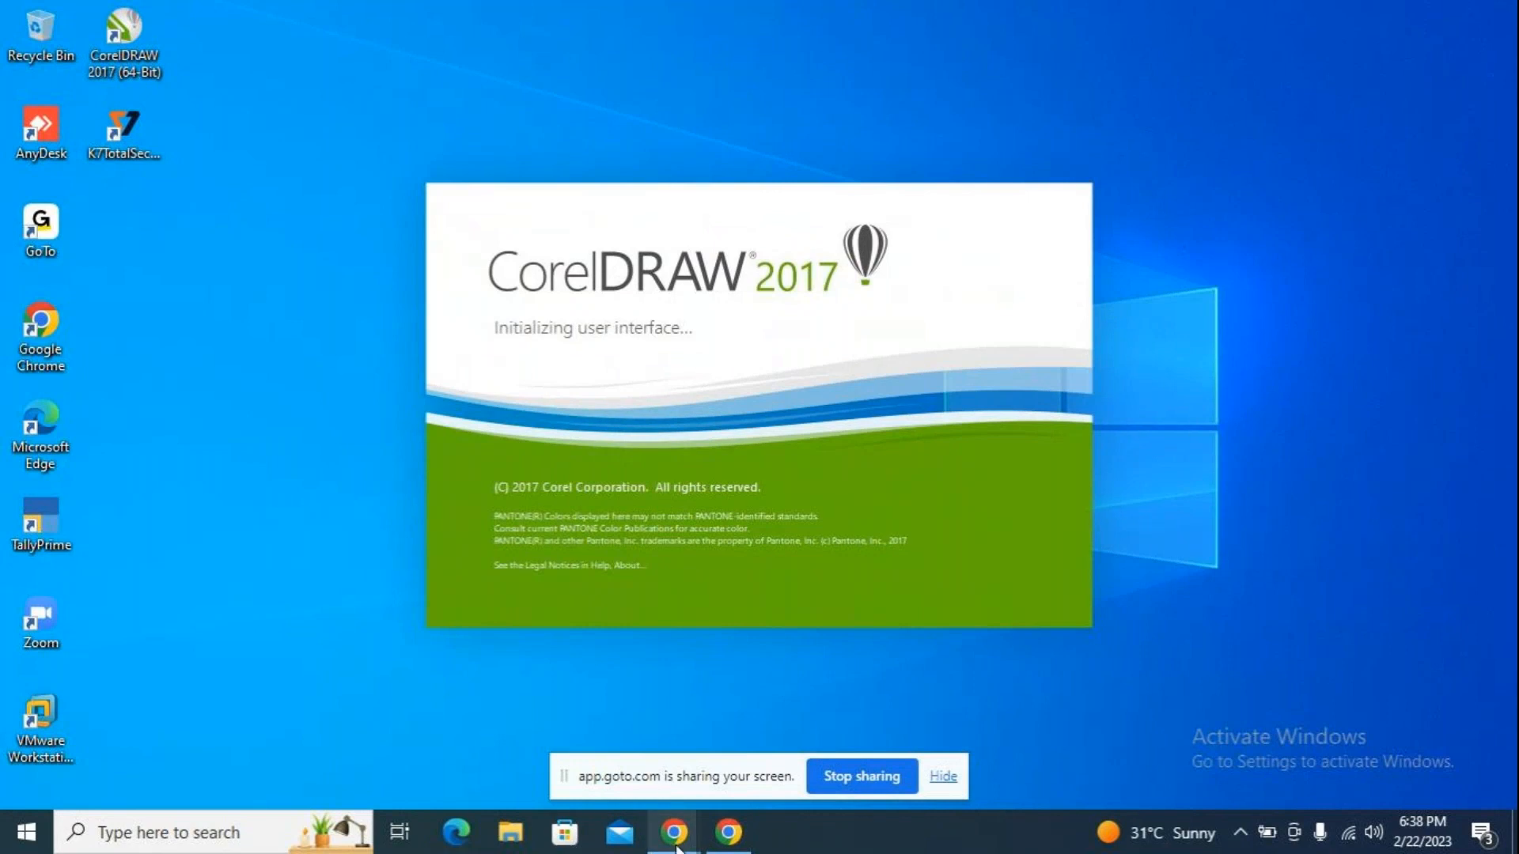
Step: Return to the GoTo meeting window while CorelDRAW loads and unmute the microphone
mouse_move(677, 848)
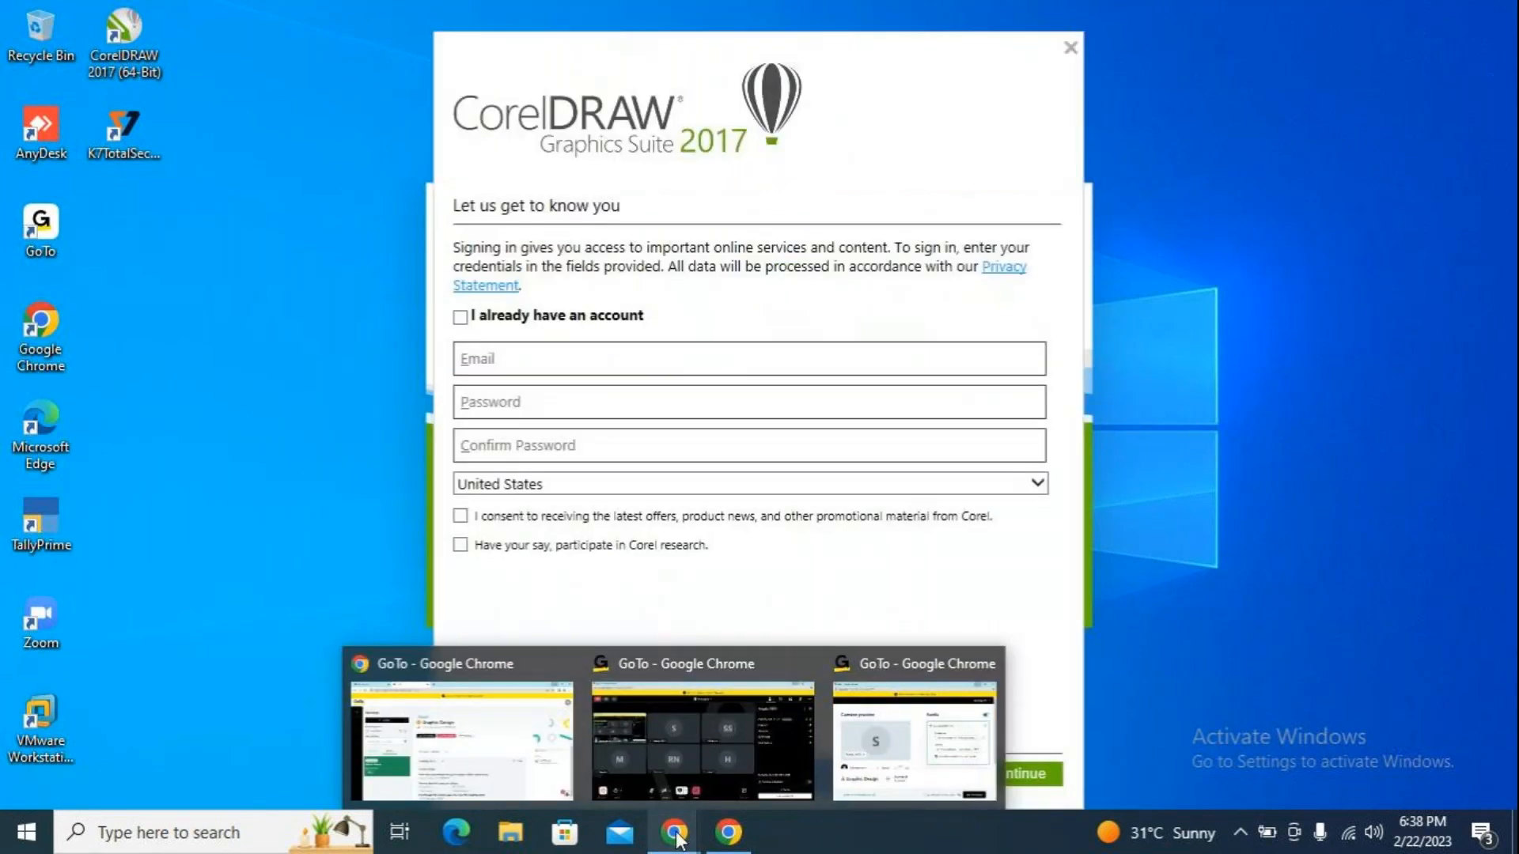
left_click(702, 740)
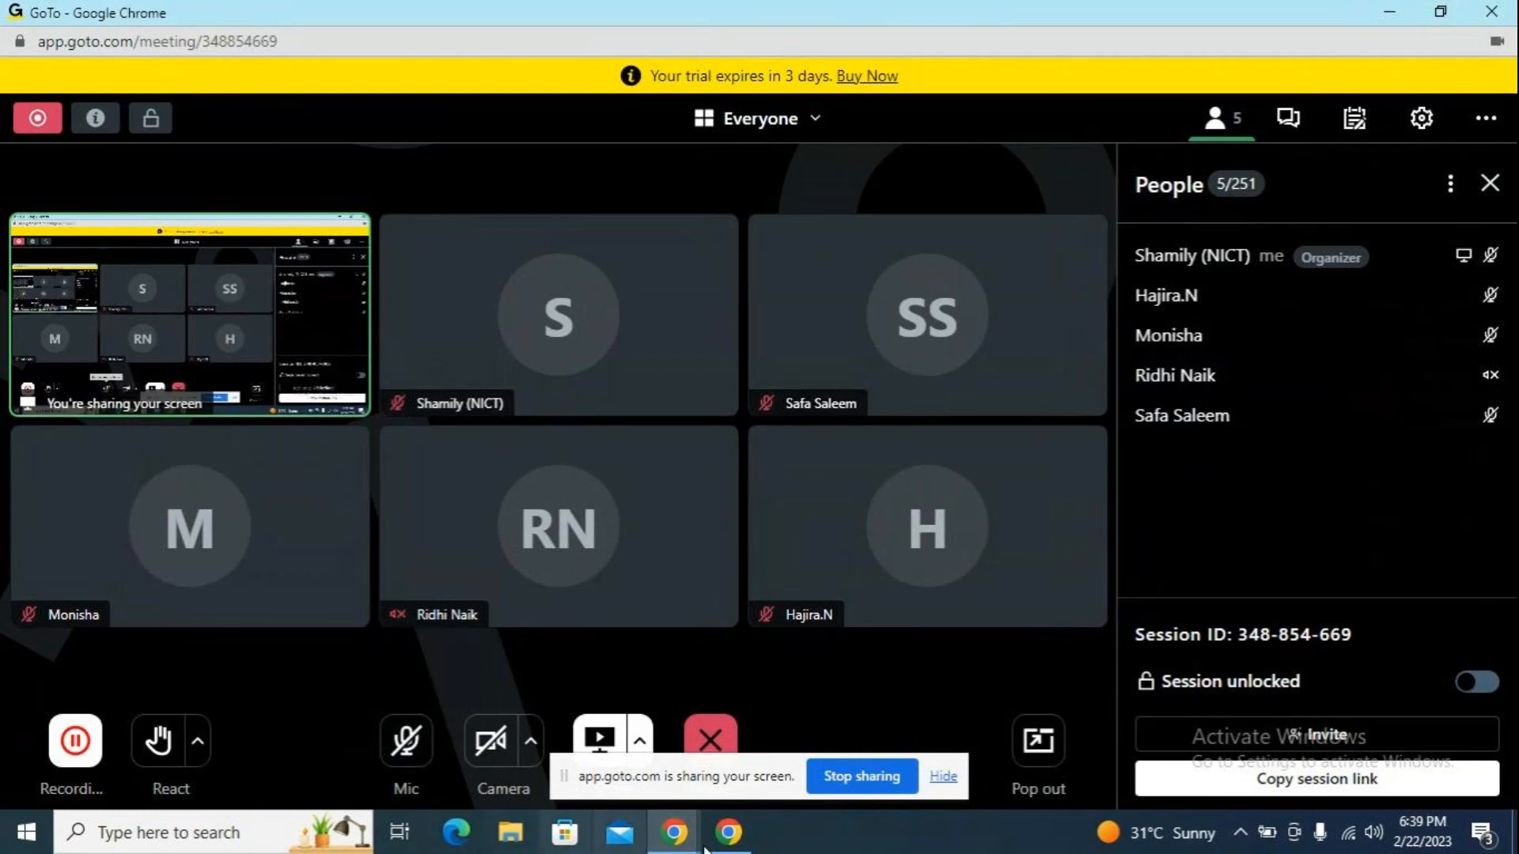
mouse_move(678, 846)
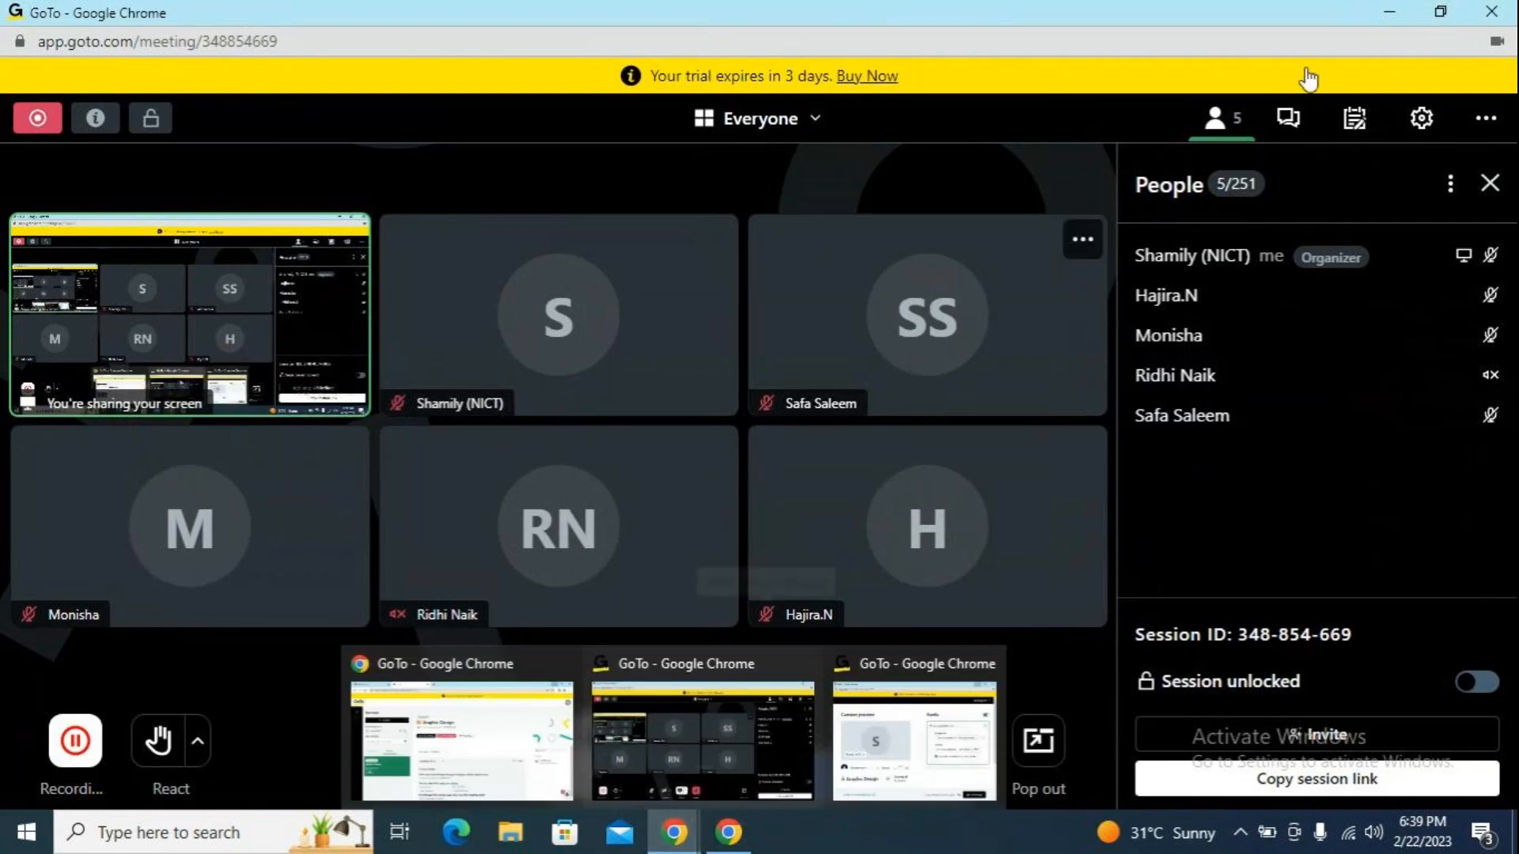
left_click(1389, 12)
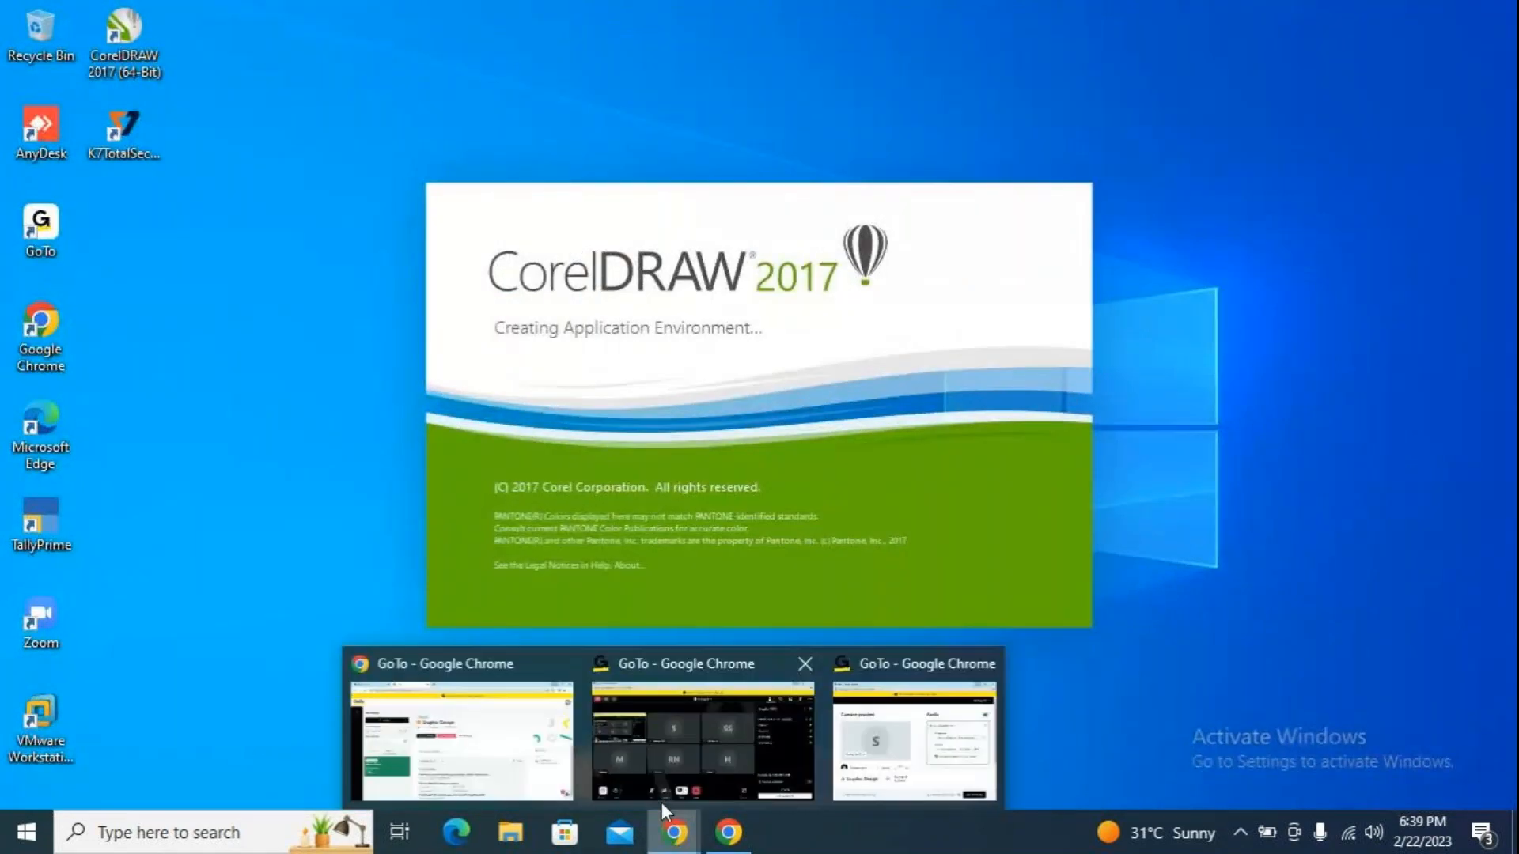
key("alt+Tab")
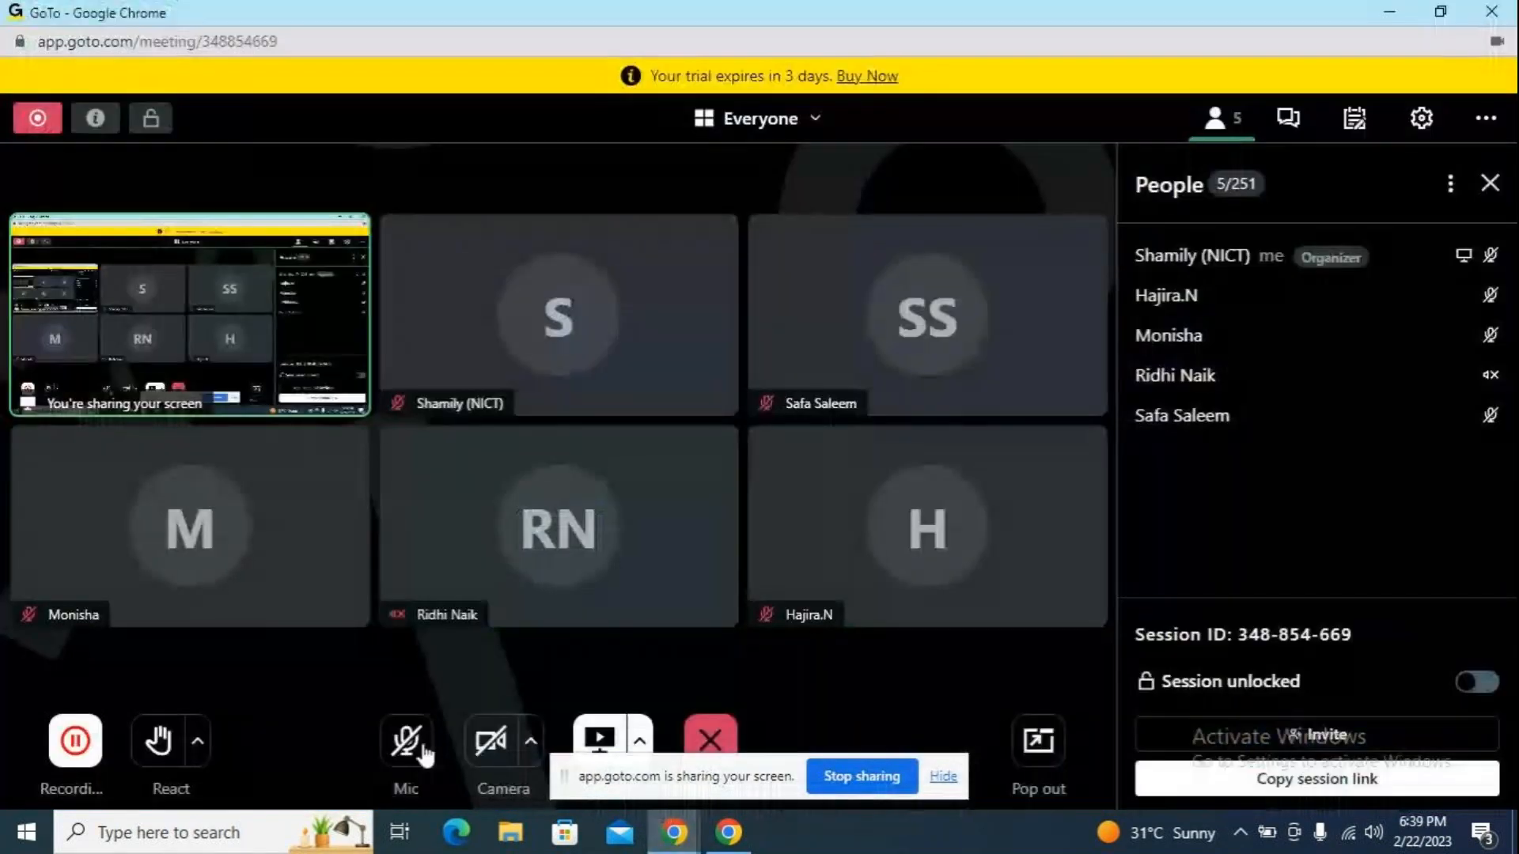
left_click(407, 741)
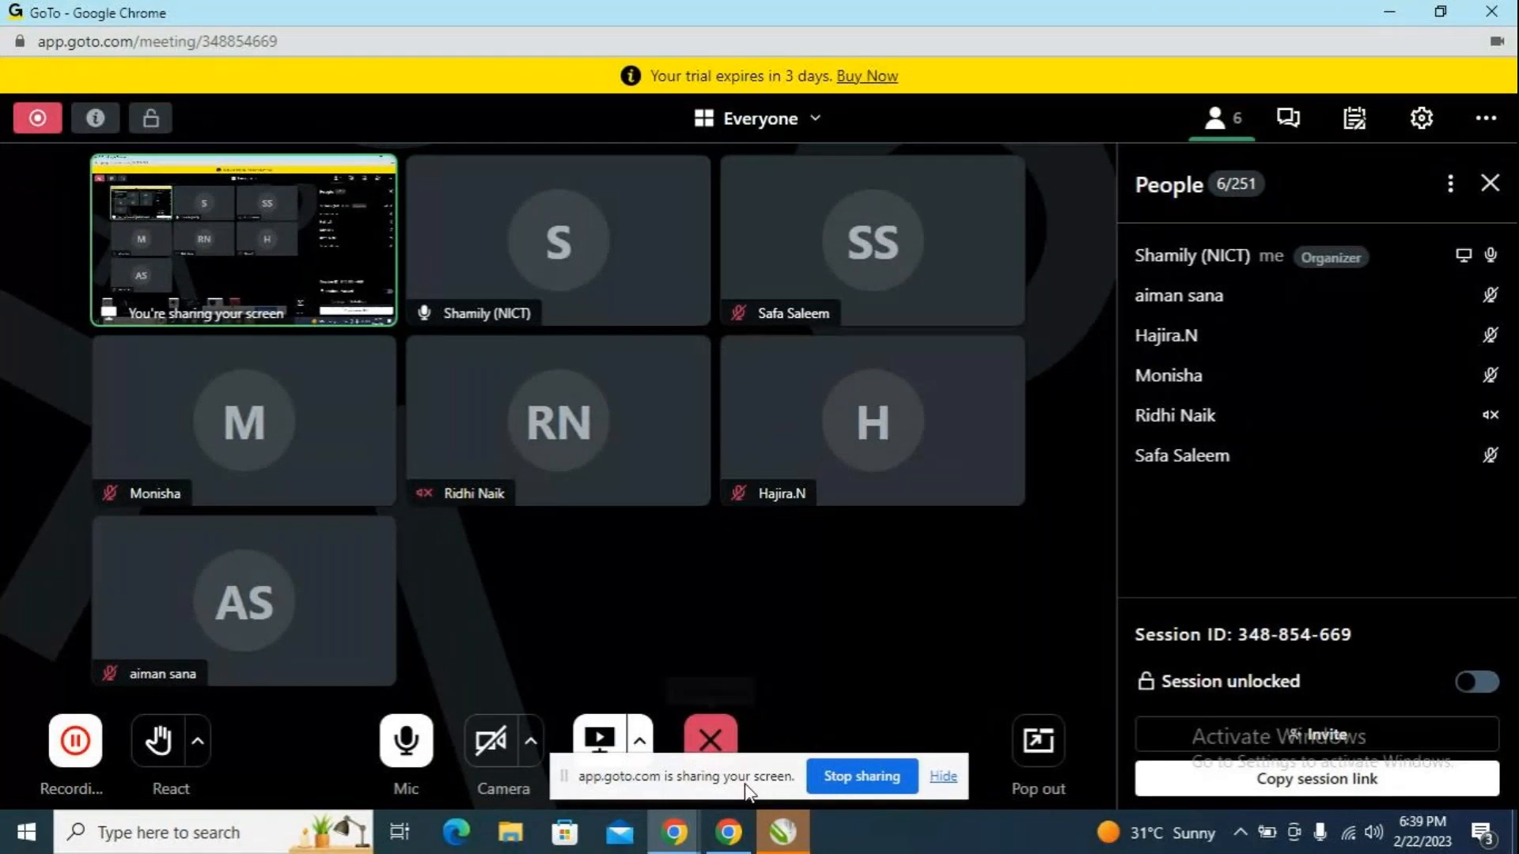
Step: Switch to the CorelDRAW 2017 welcome screen
mouse_move(783, 831)
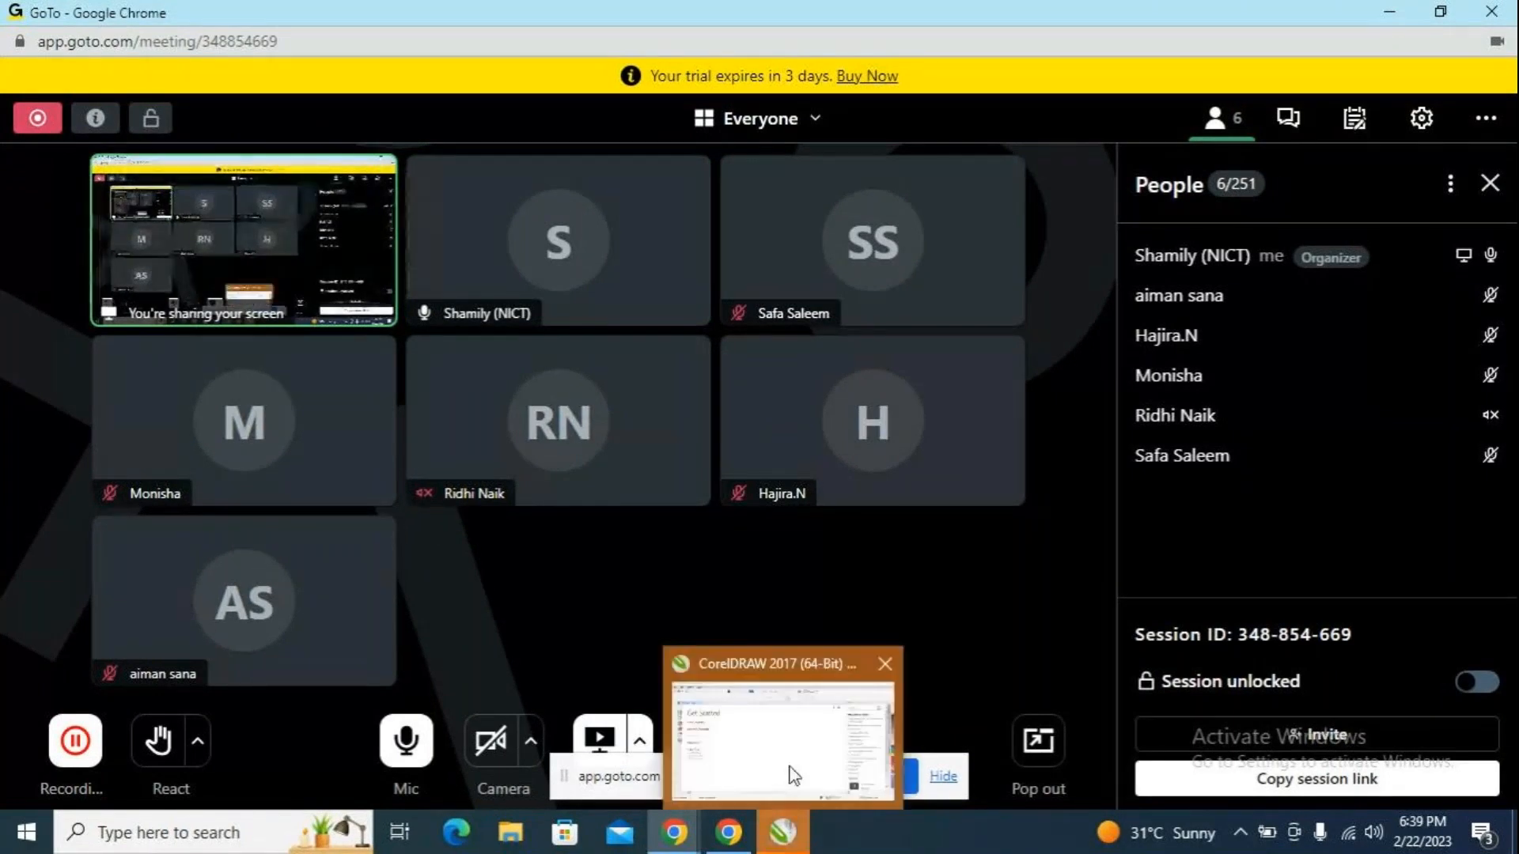
mouse_move(793, 770)
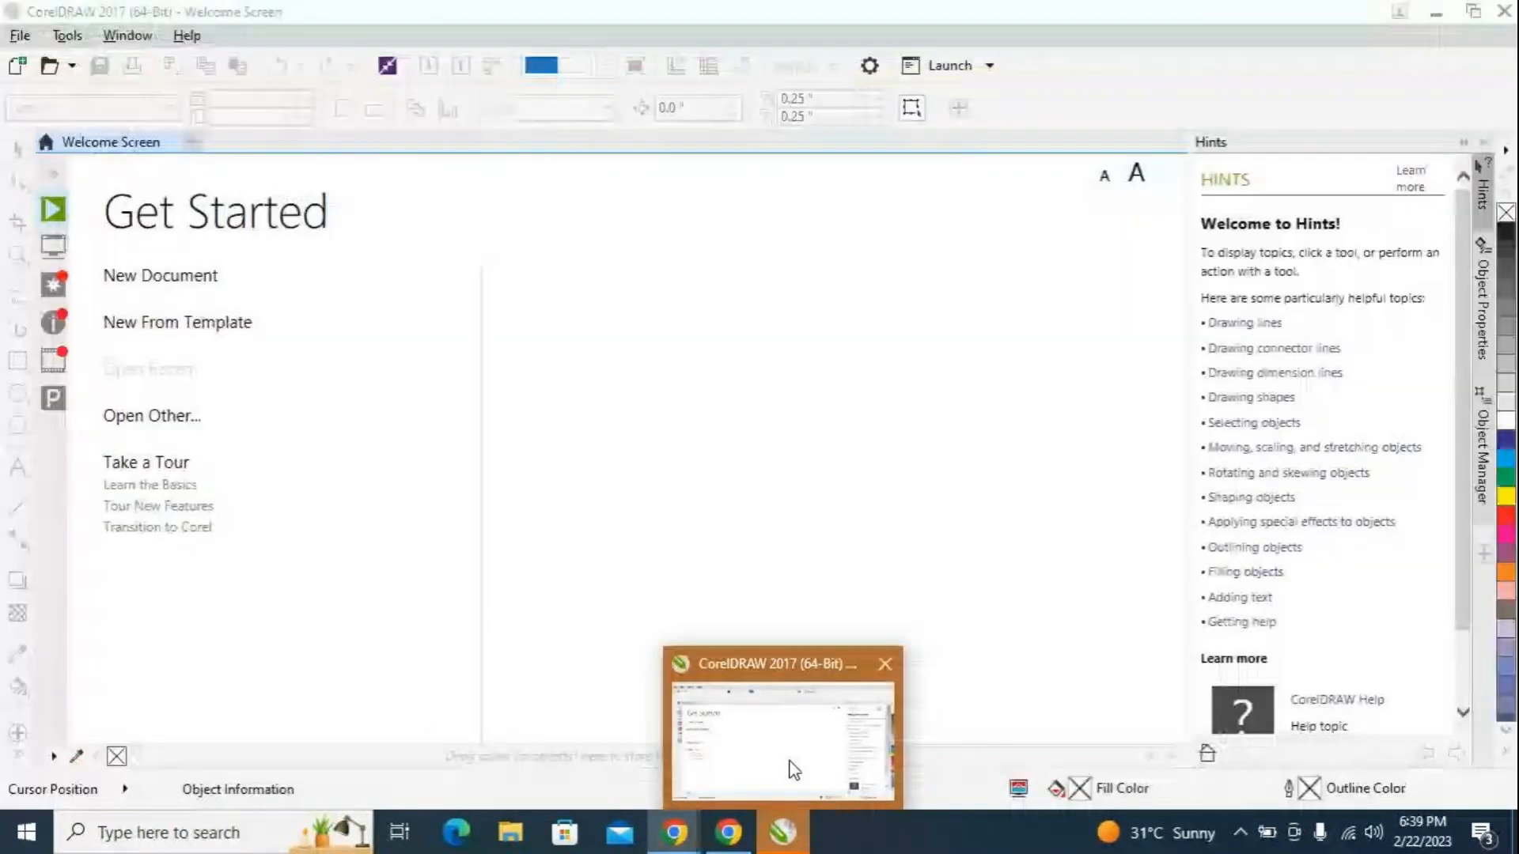
left_click(791, 769)
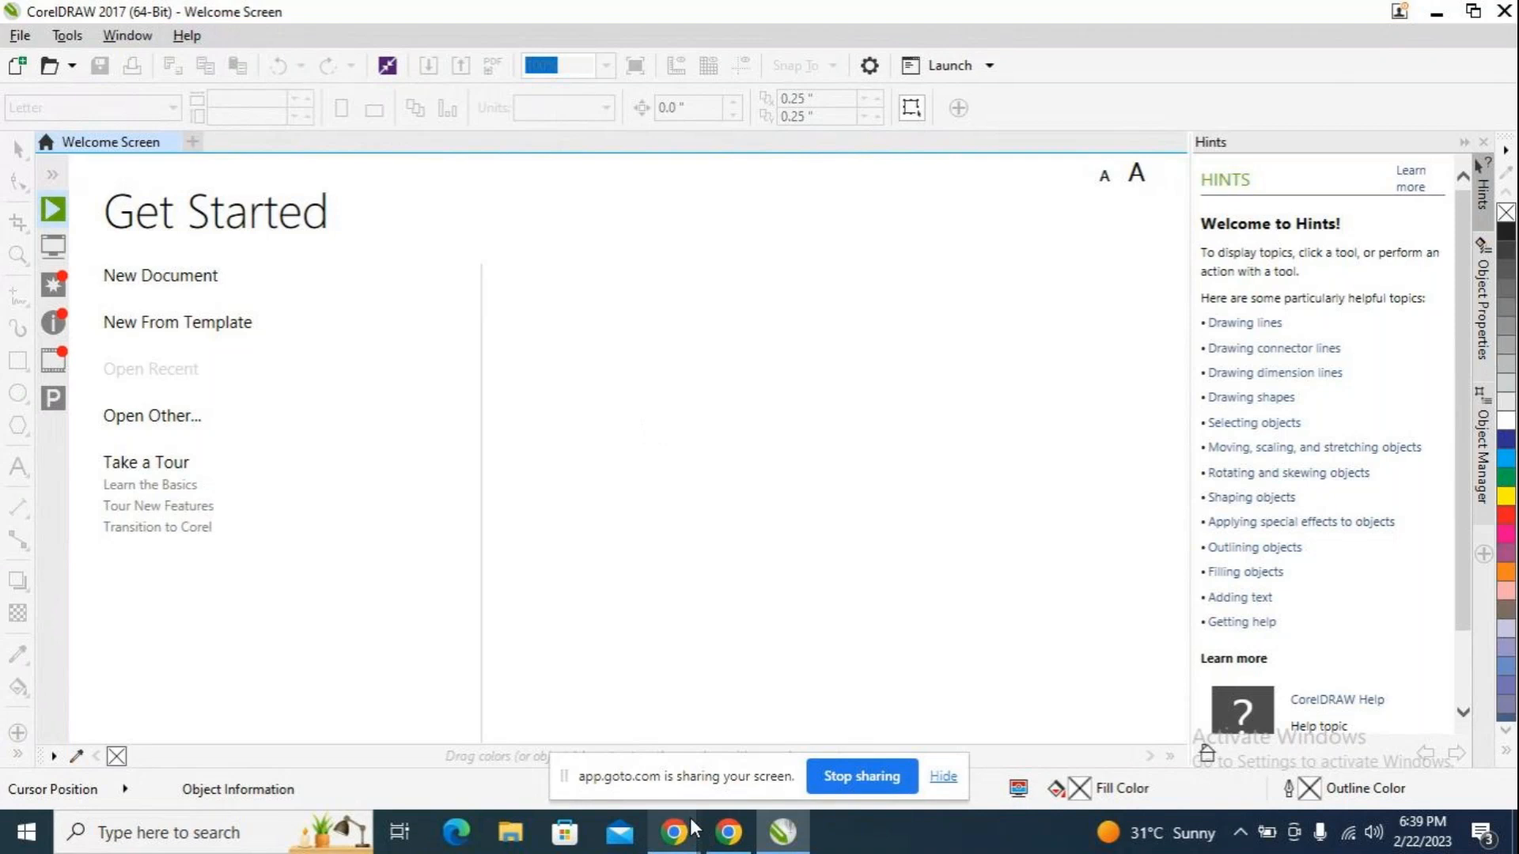
Step: Check the participants in the GoTo meeting window and return to CorelDRAW
mouse_move(692, 841)
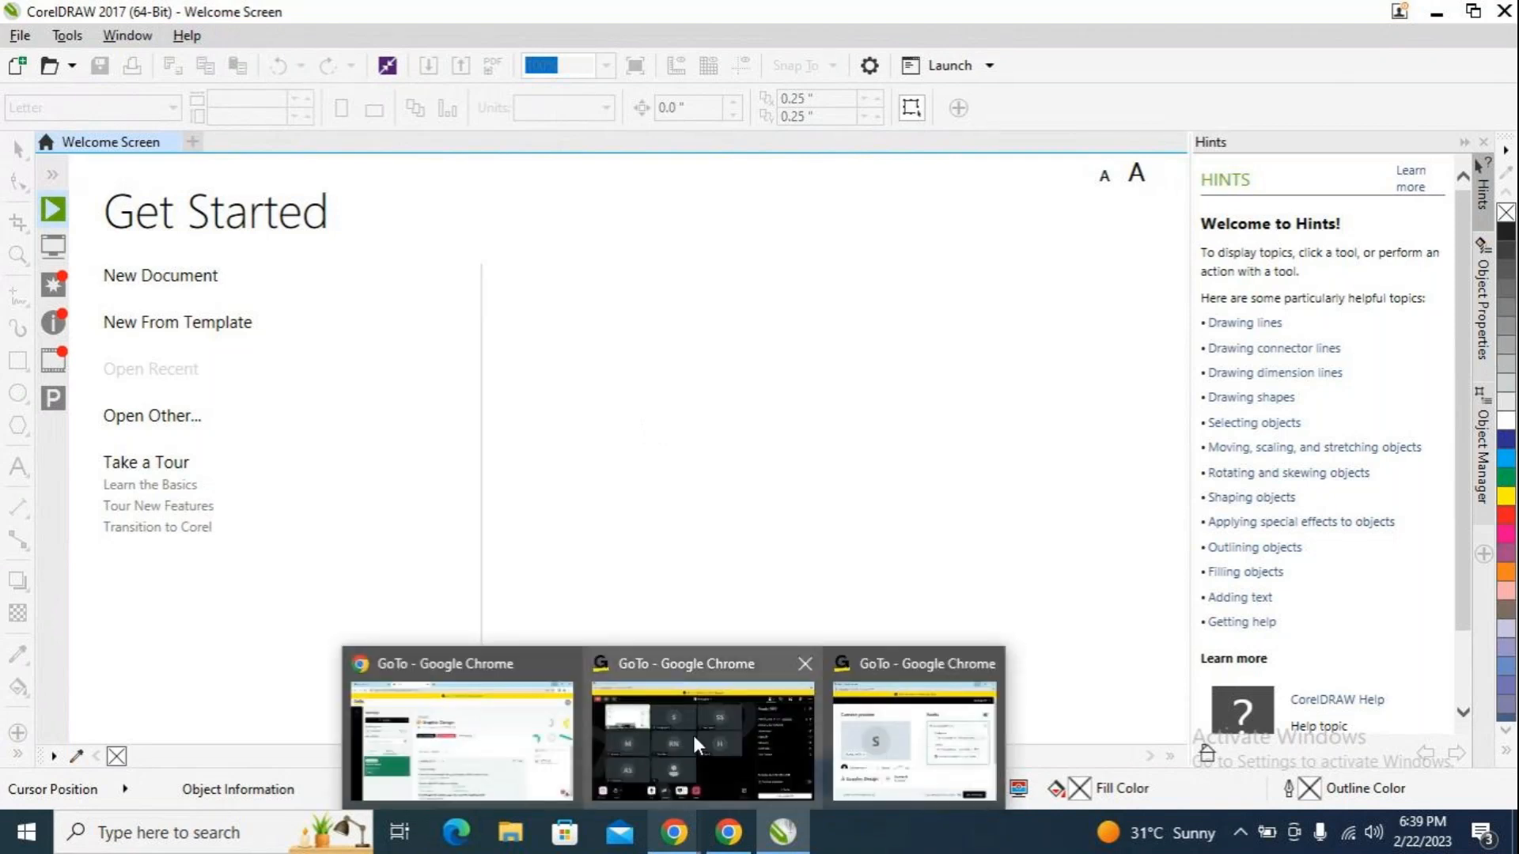
mouse_move(693, 735)
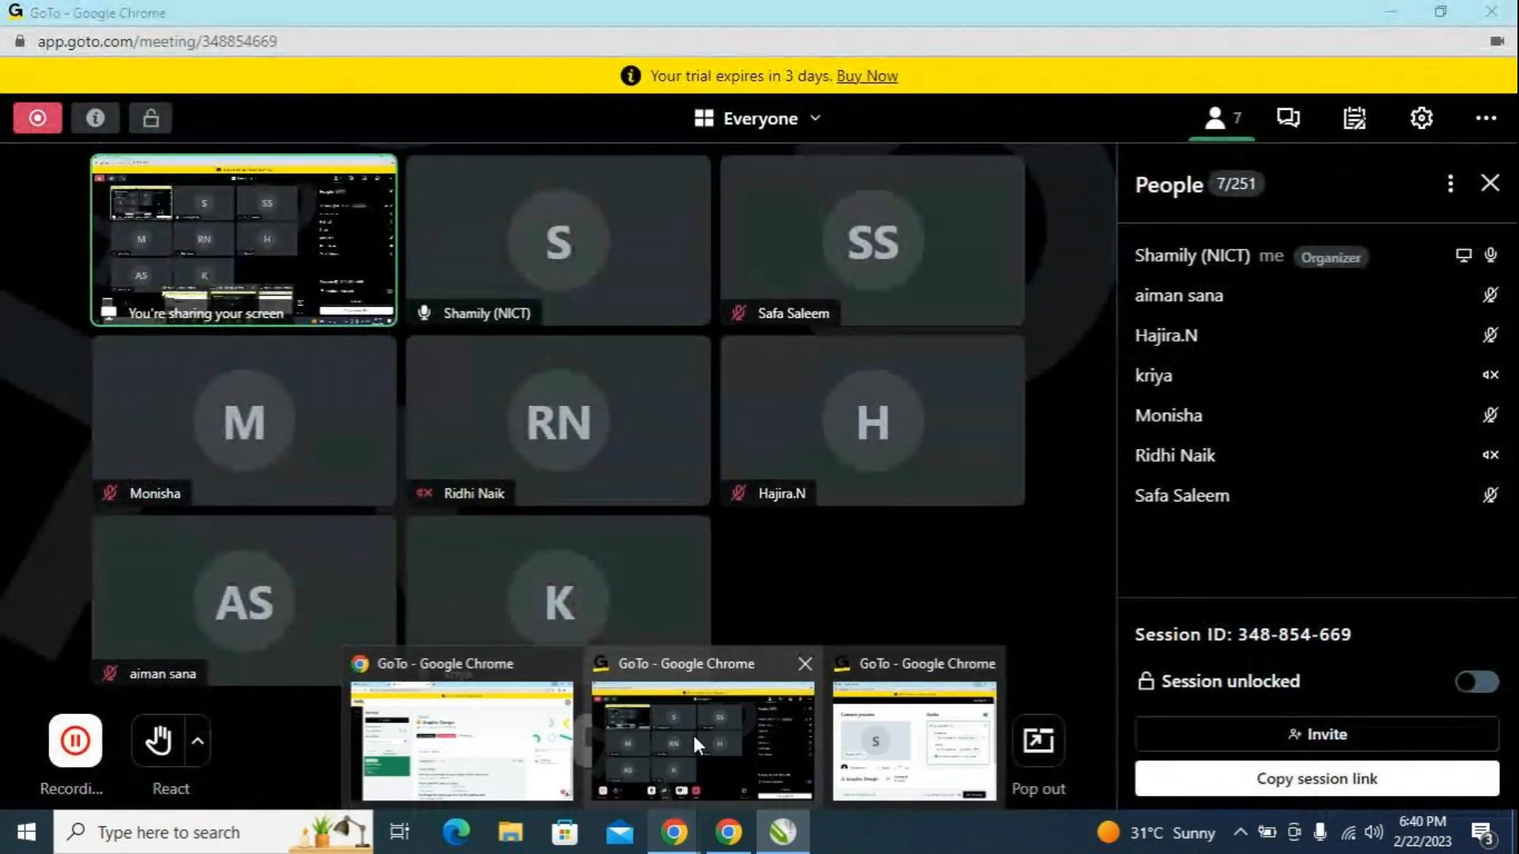
left_click(702, 736)
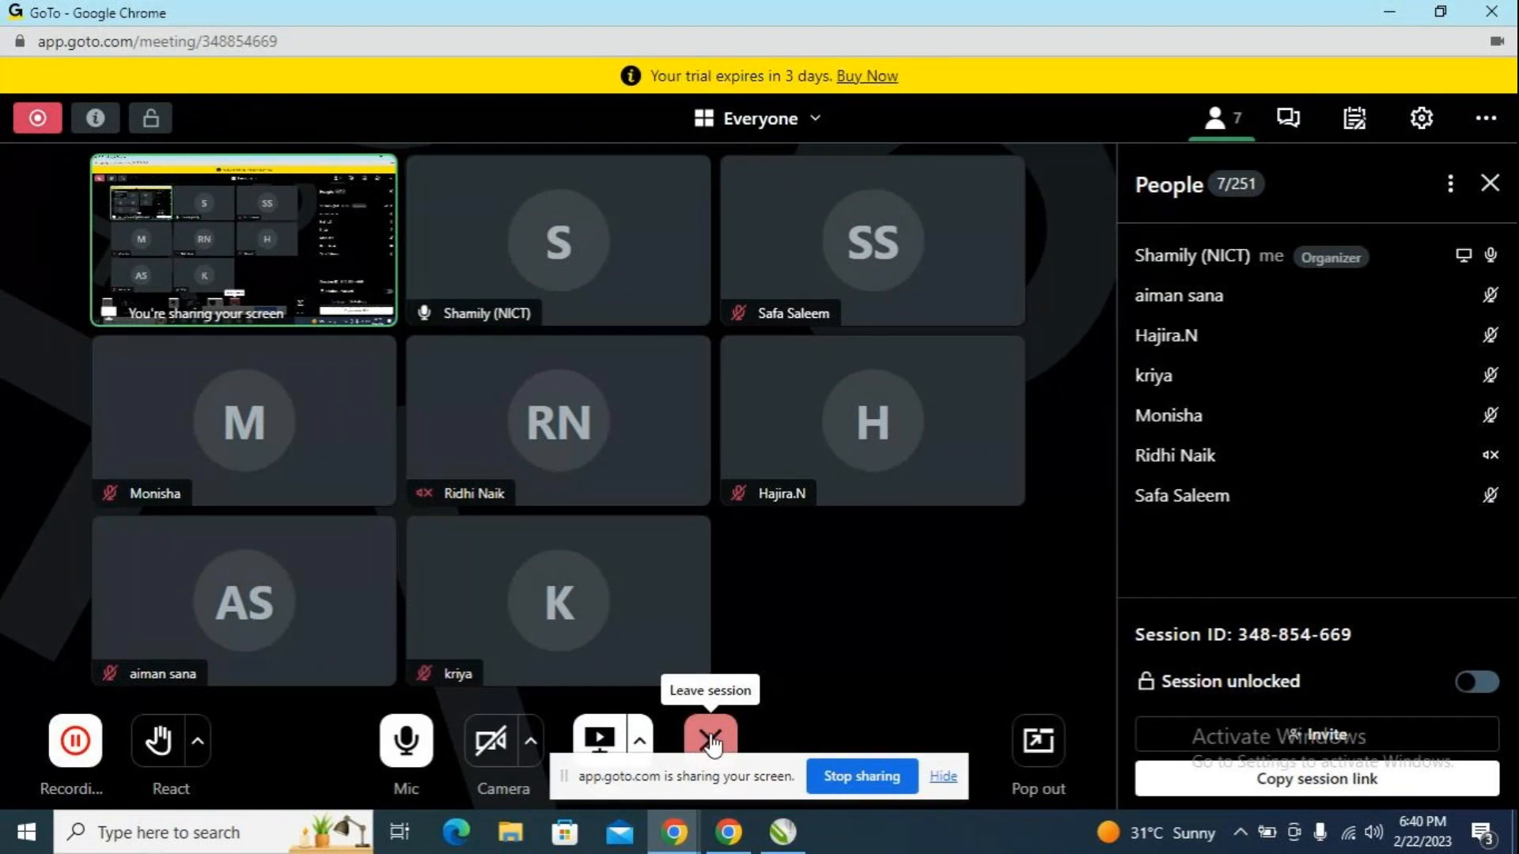
left_click(783, 833)
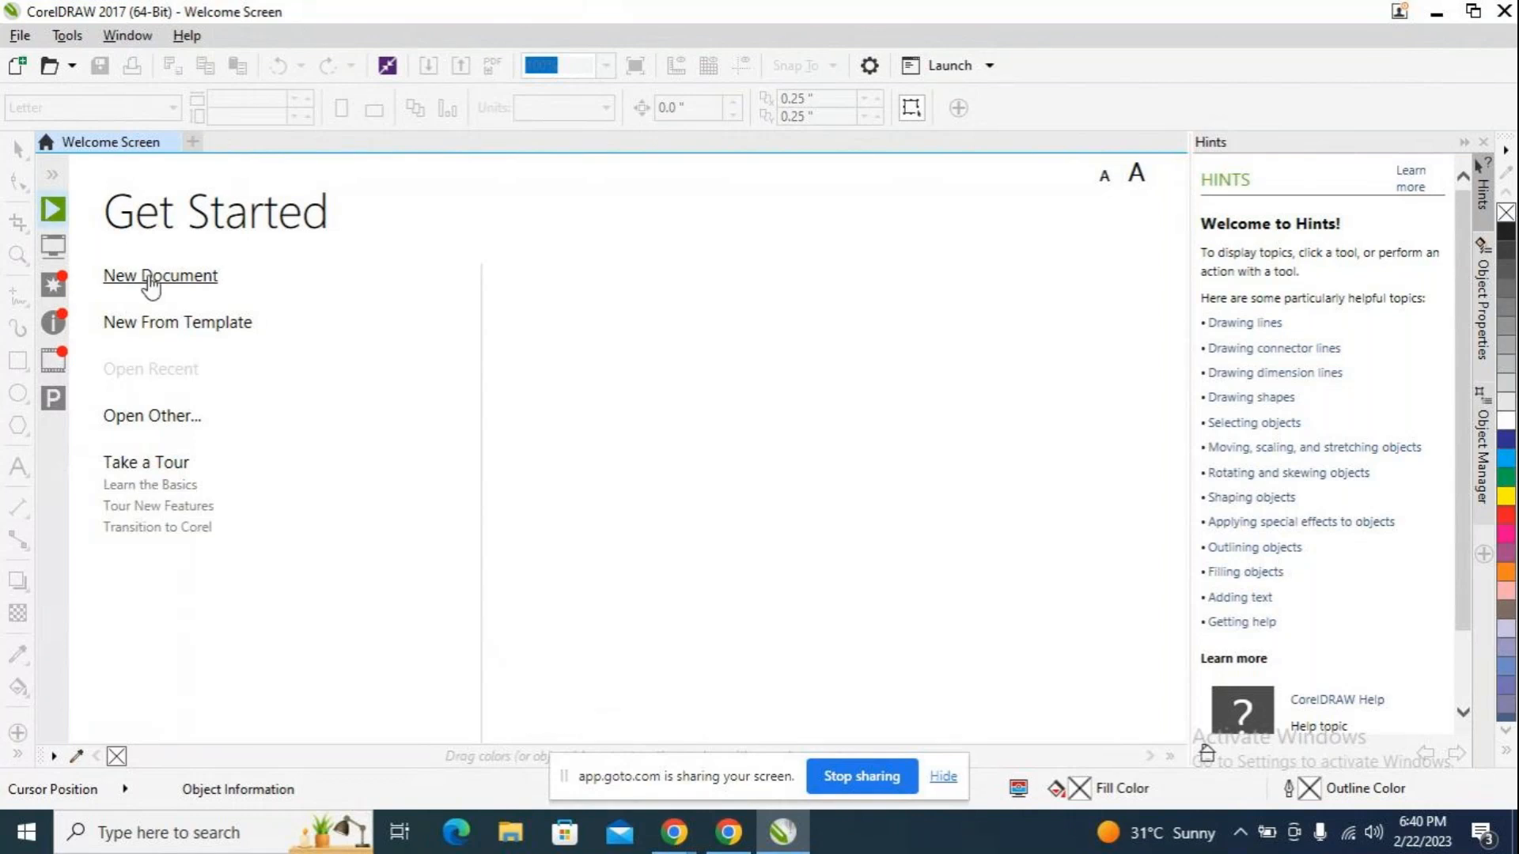
Step: Start a new document in CorelDRAW, check the GoTo meeting's participants, and return to the document settings
left_click(148, 277)
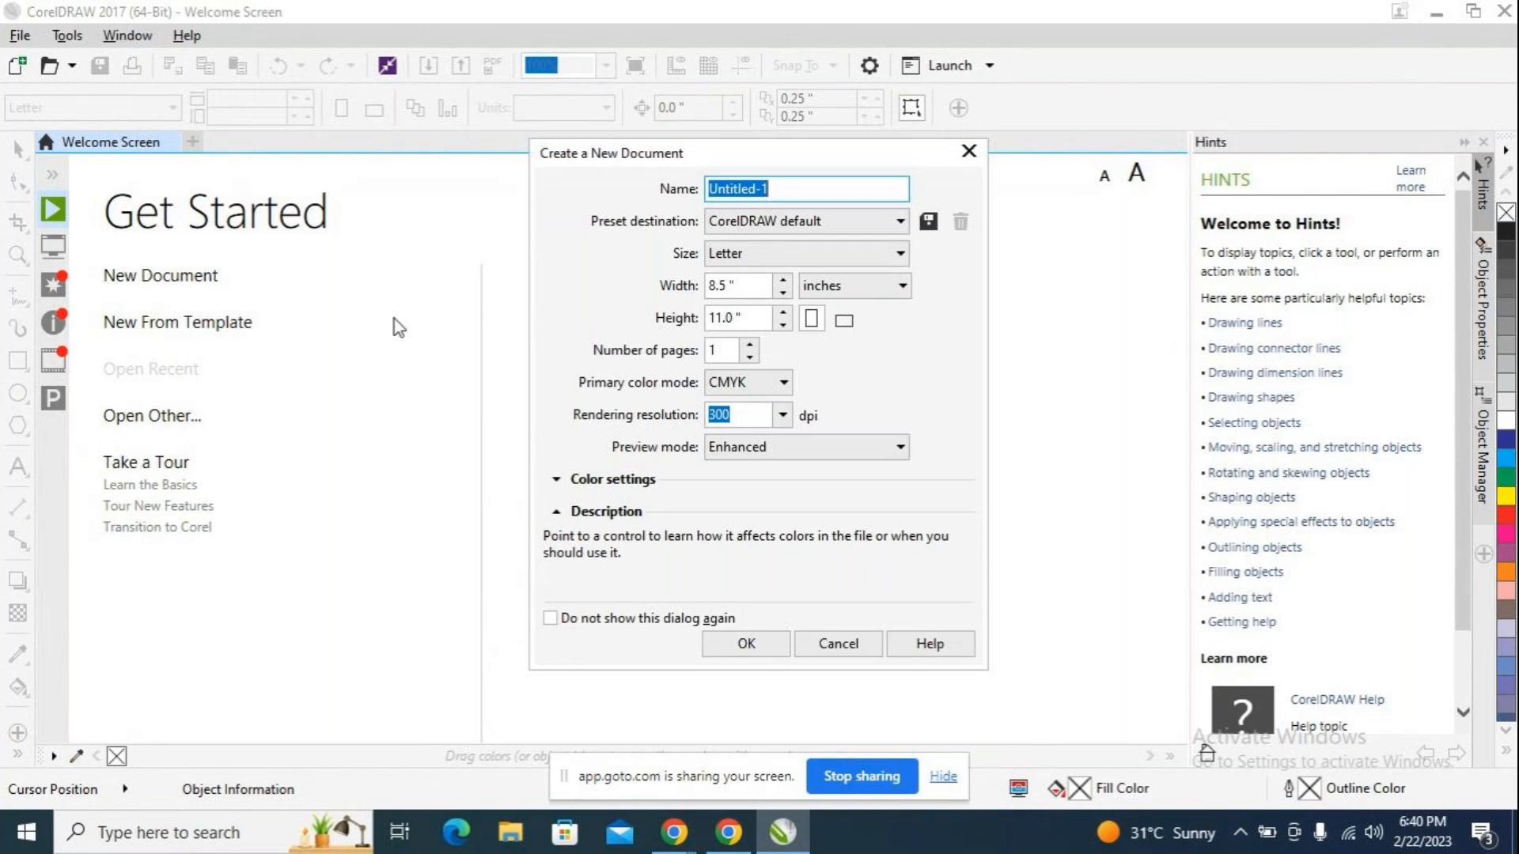
left_click(675, 834)
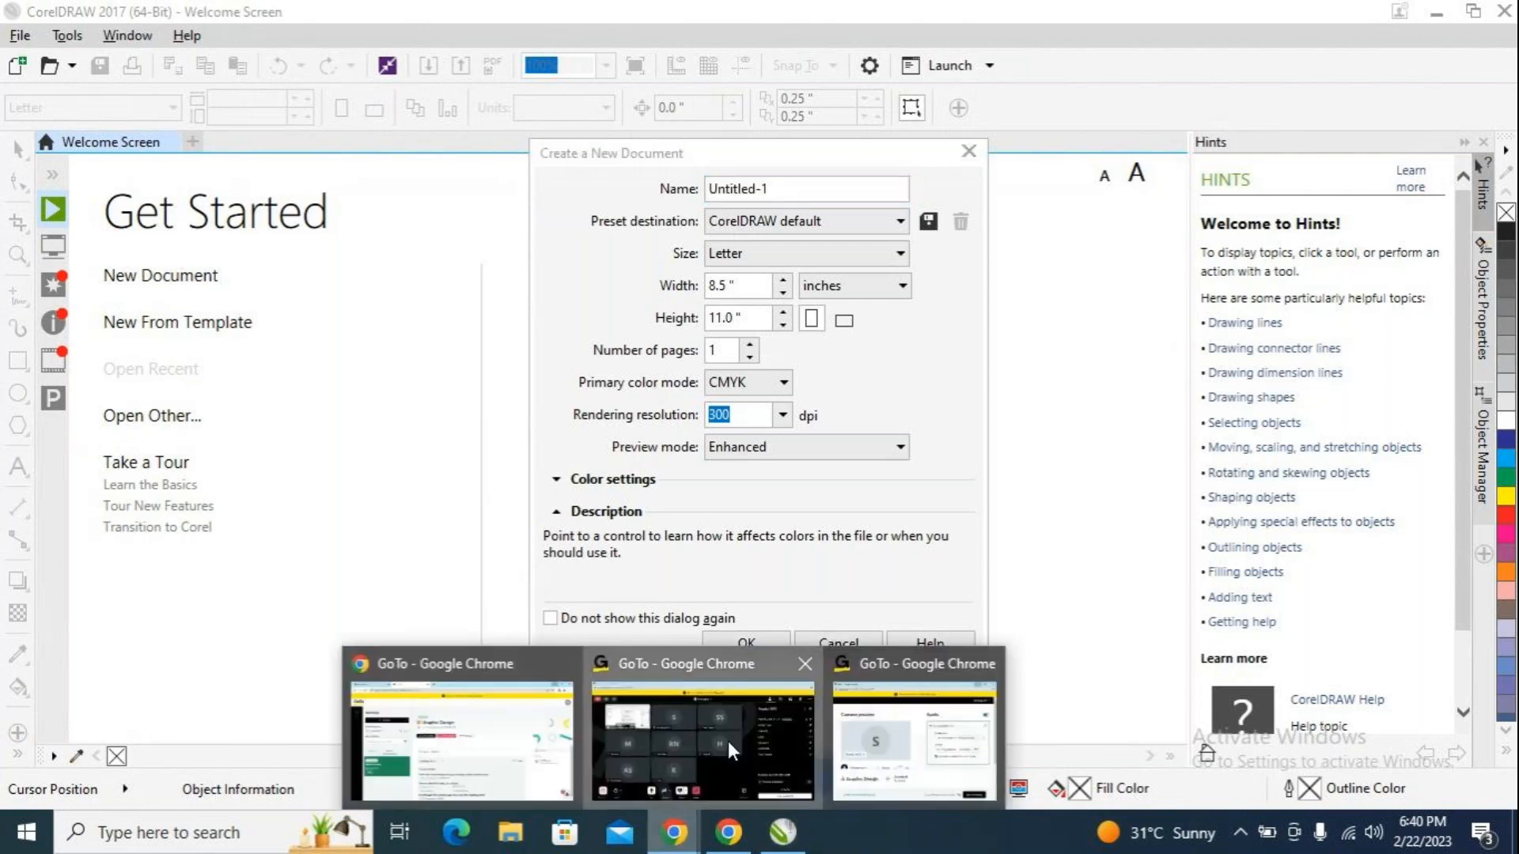
left_click(728, 743)
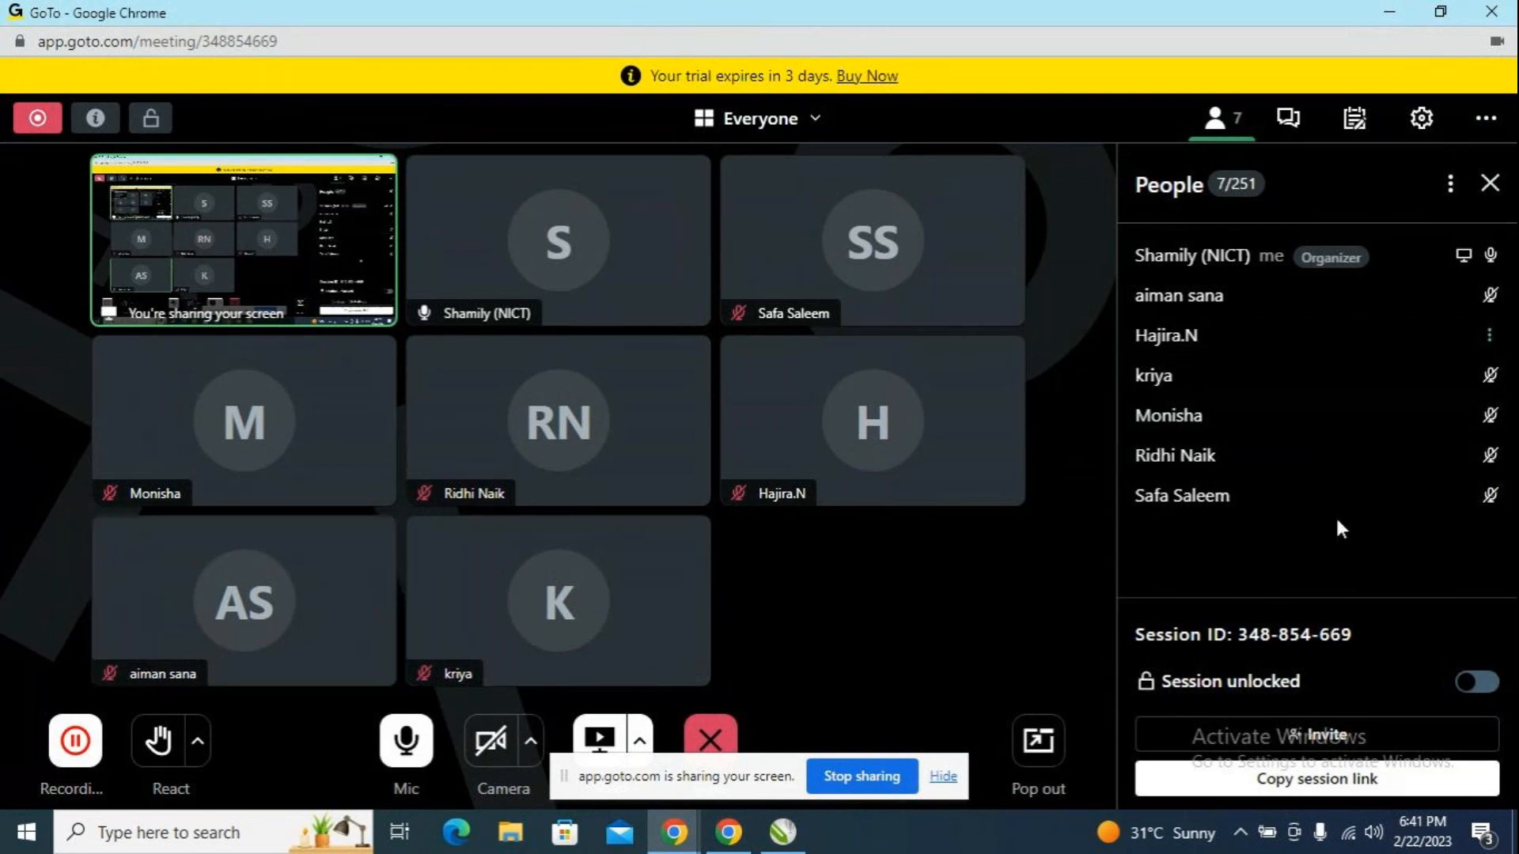
left_click(785, 842)
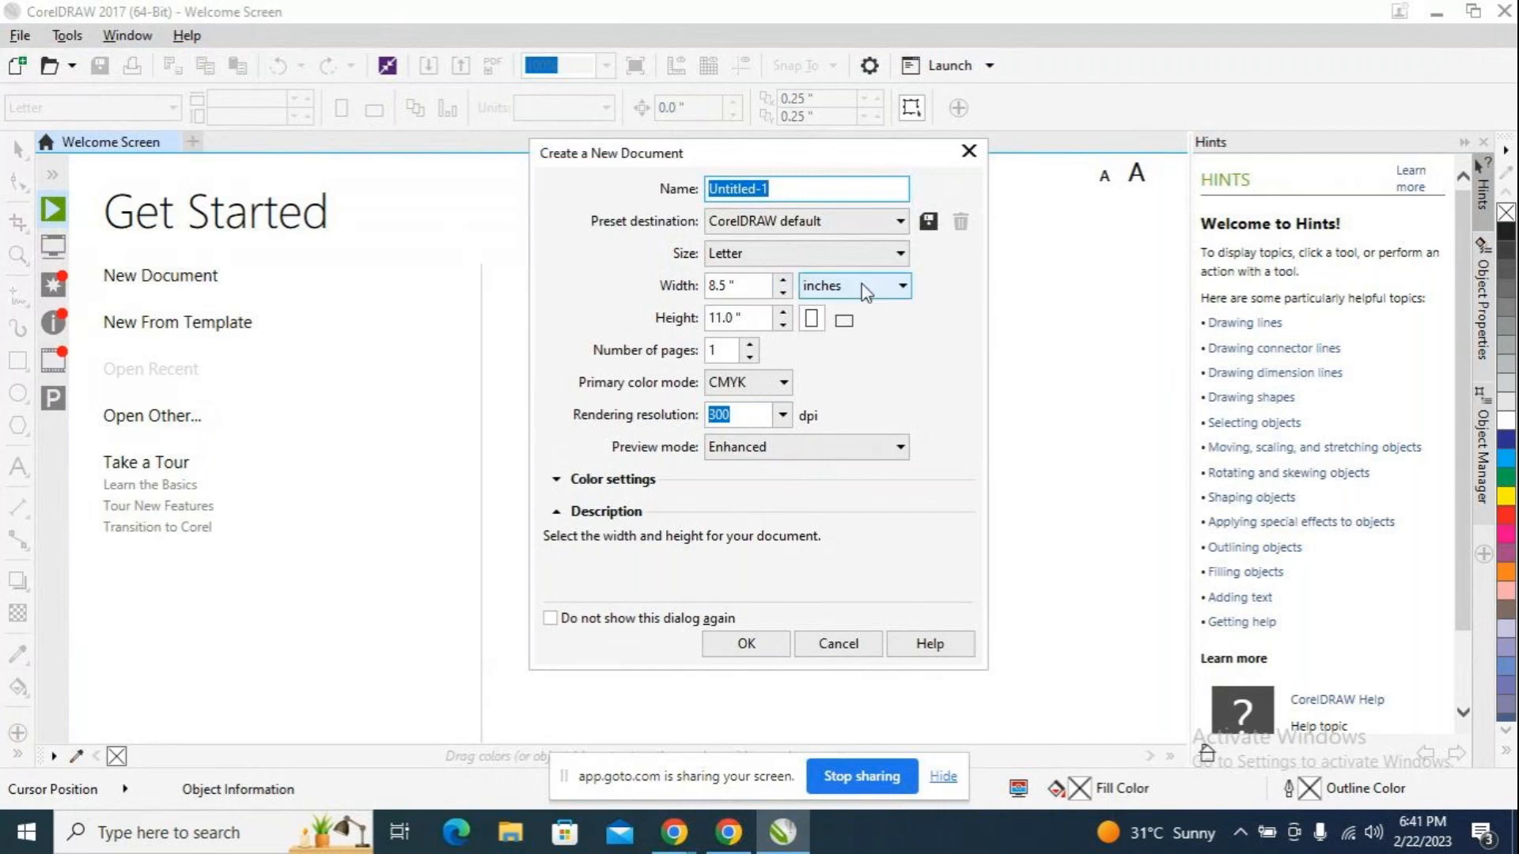
Step: Review the available page sizes and set the new document's size to Business Card
left_click(883, 261)
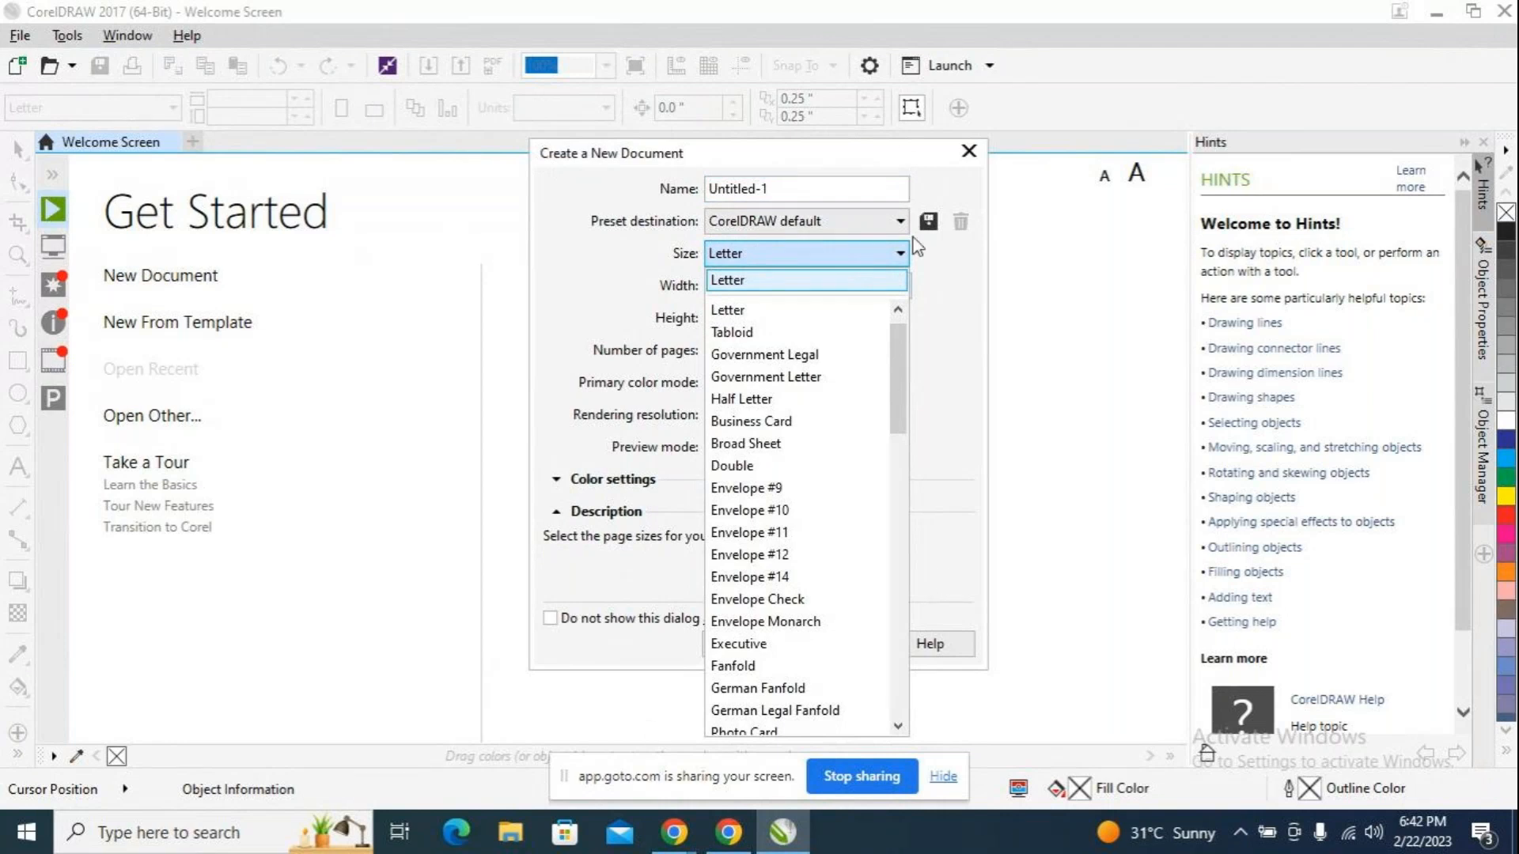
left_click(667, 279)
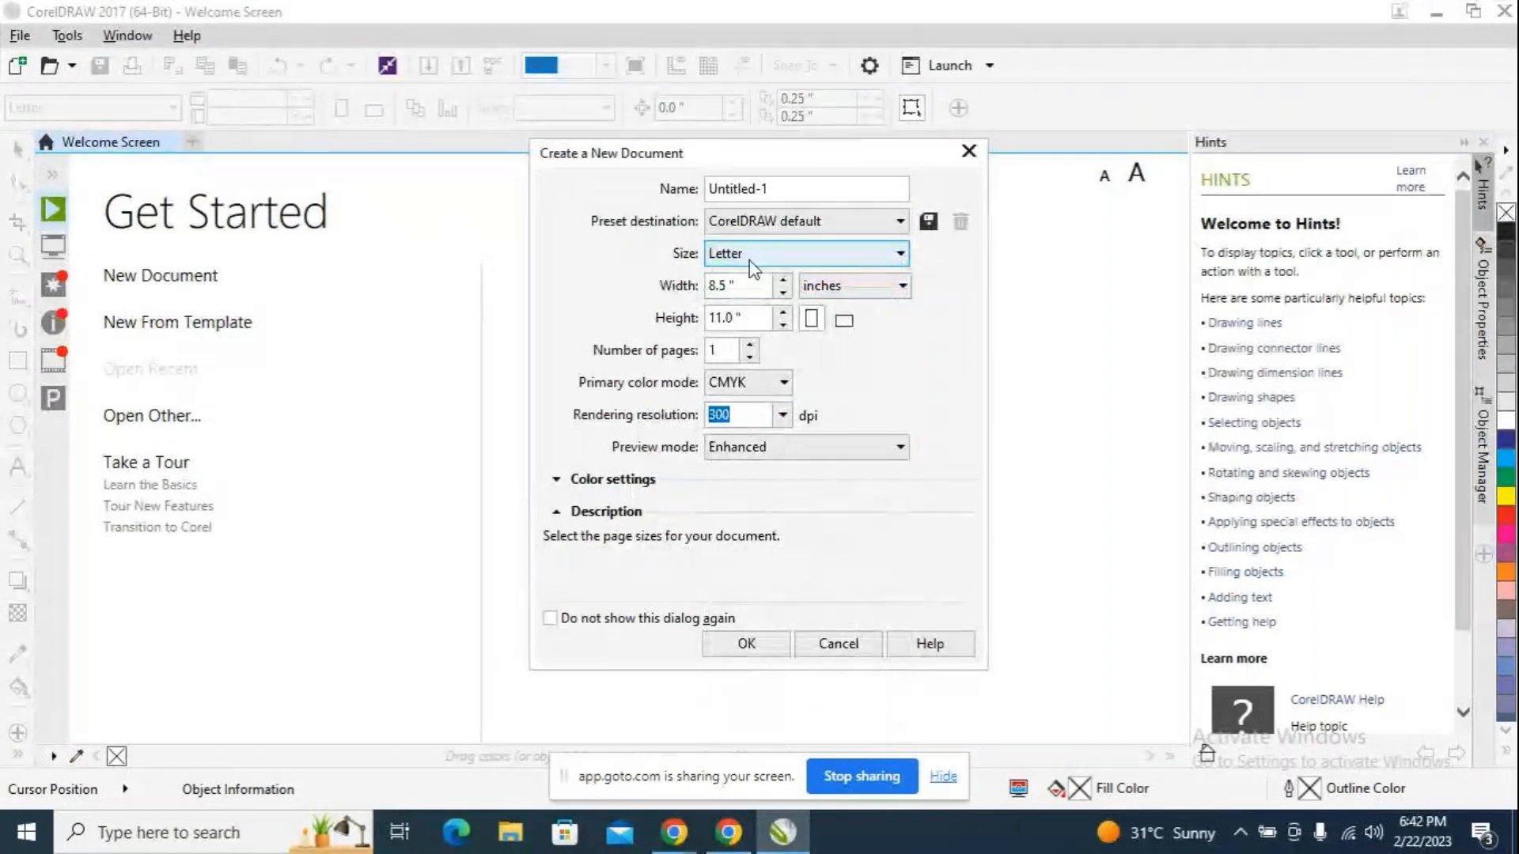
left_click(878, 261)
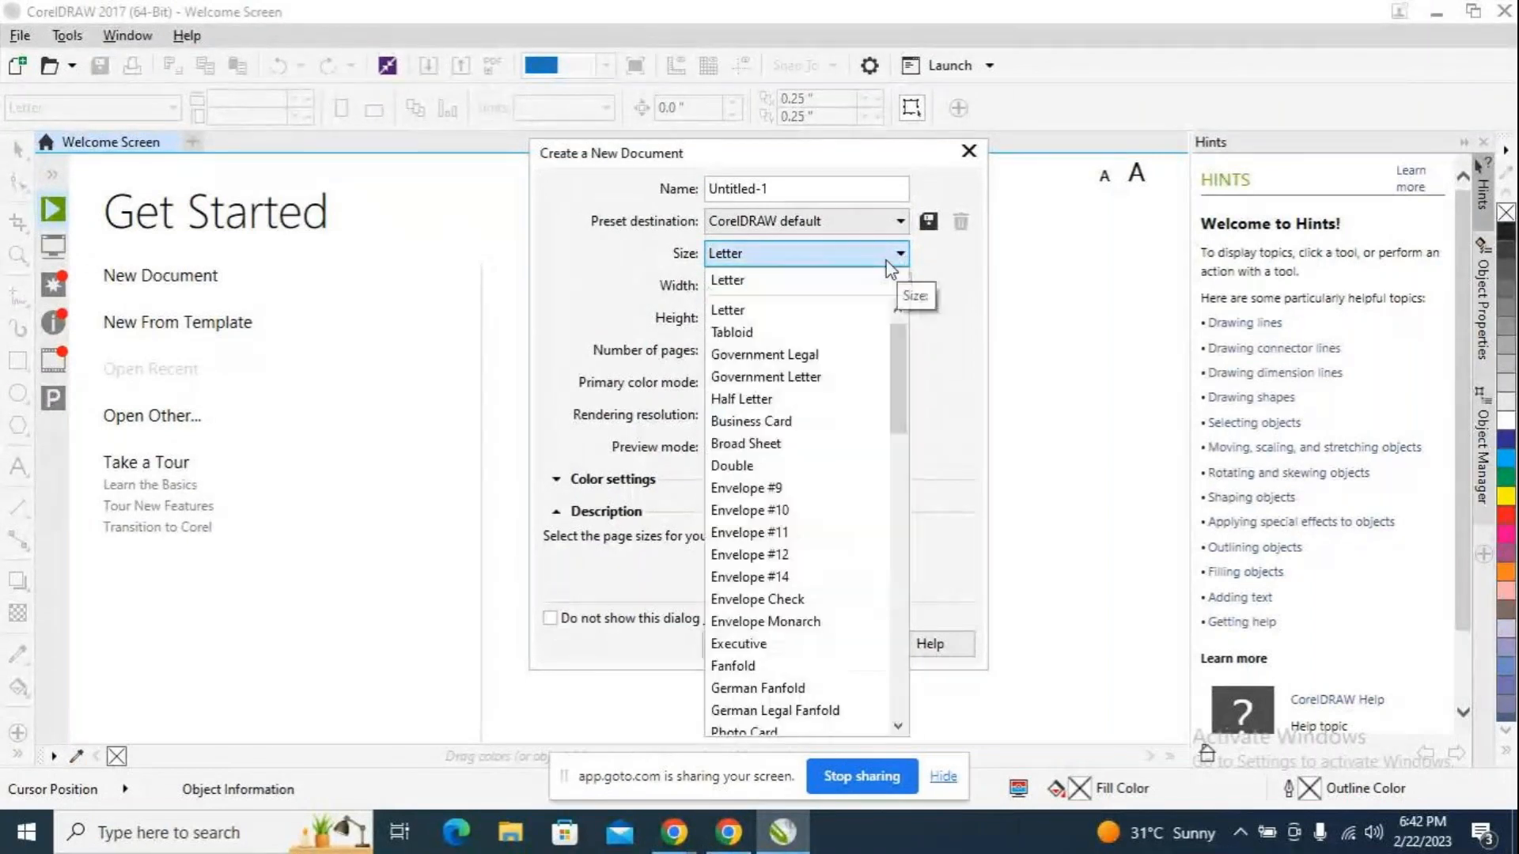
left_click(787, 423)
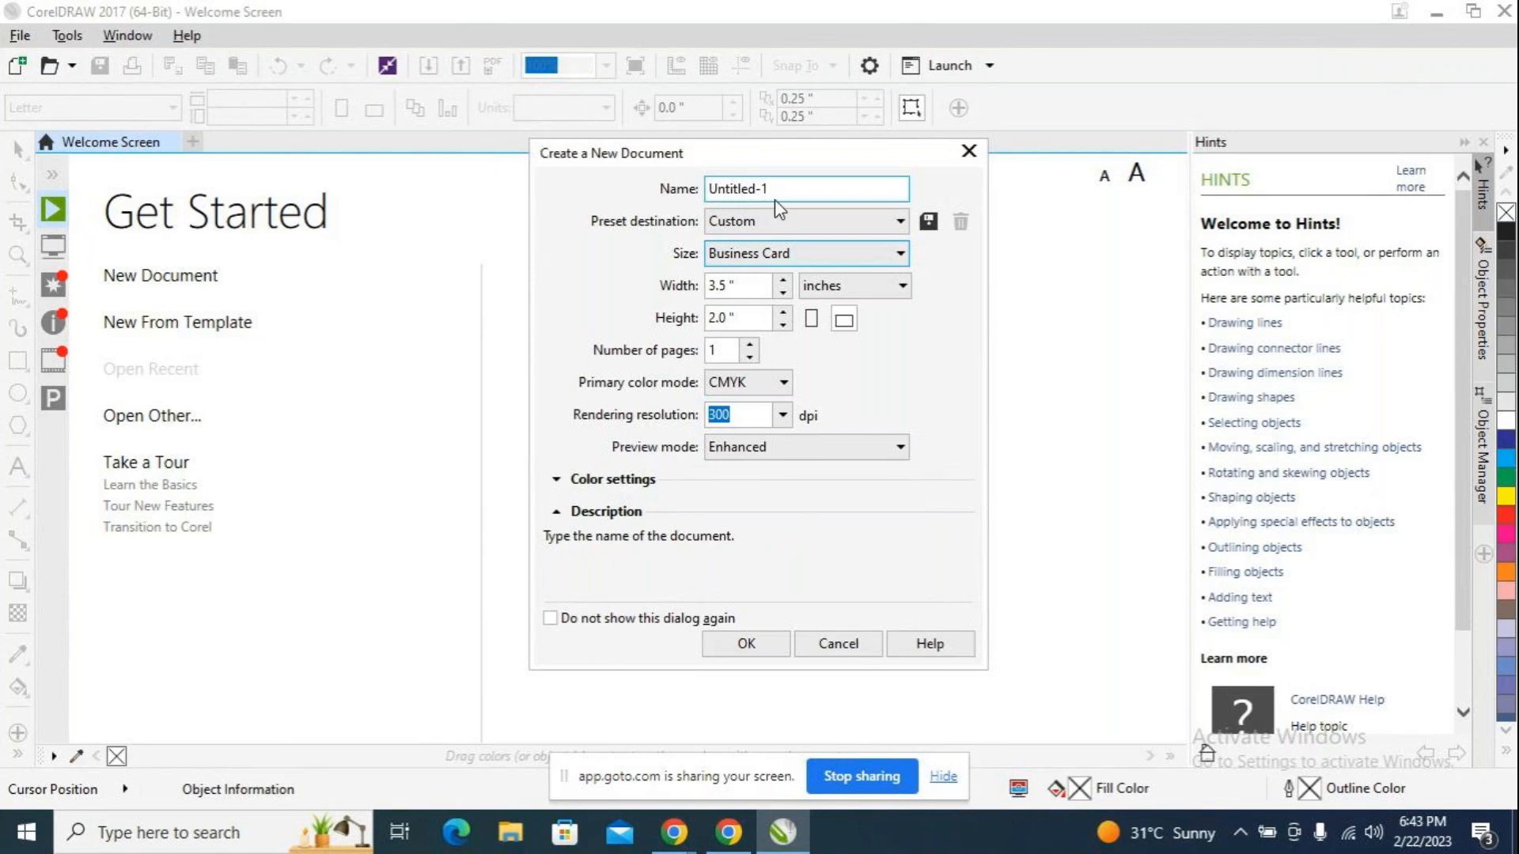
Step: Name the new document "busines card" and create it with the chosen settings
double_click(796, 187)
key("BackSpace")
type("bu")
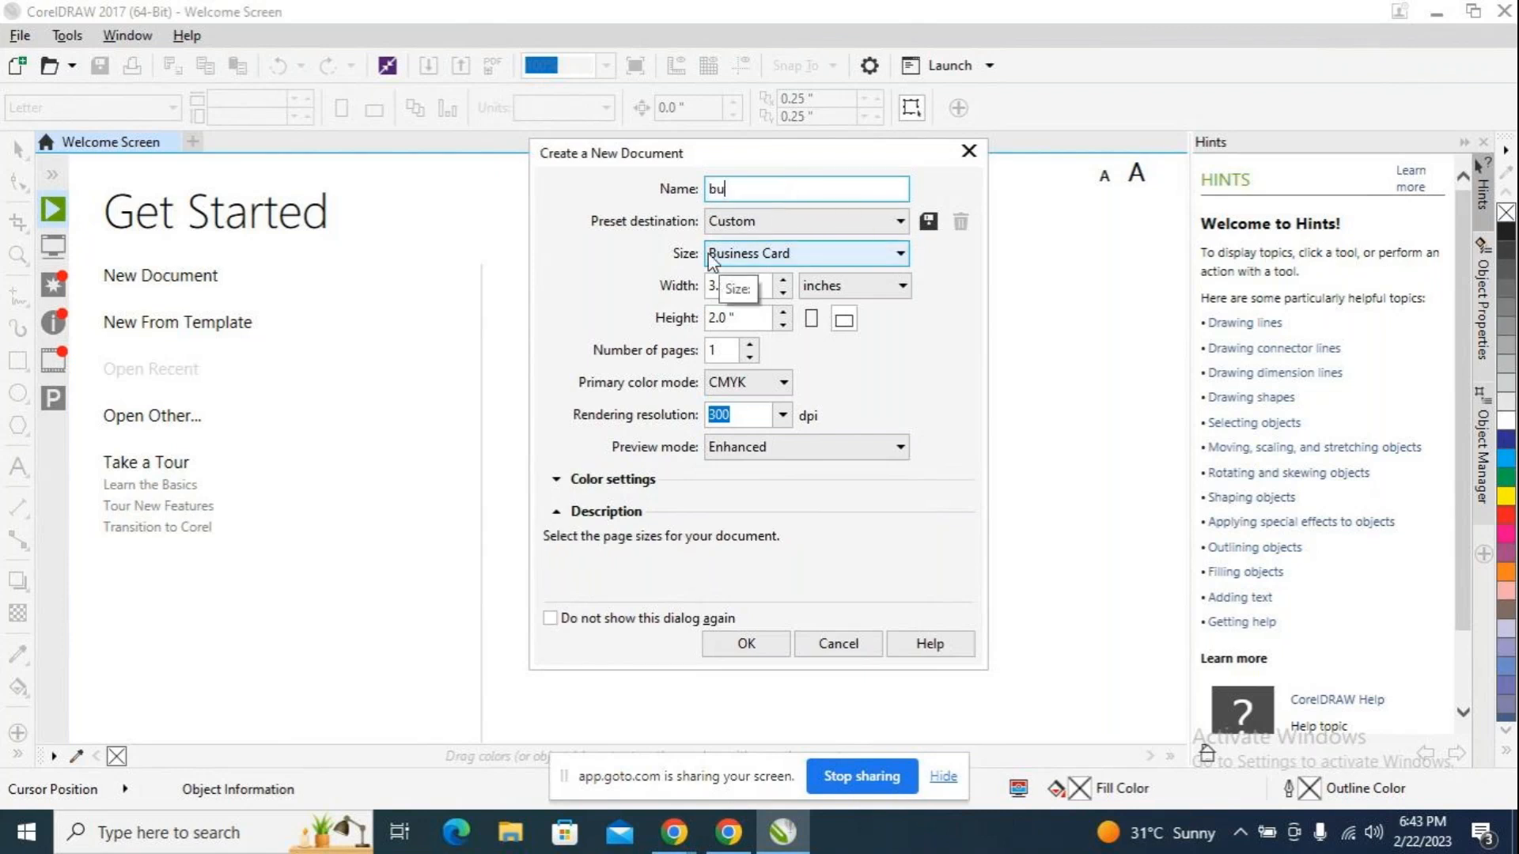
type("s")
type("inee")
key("BackSpace")
type("s card")
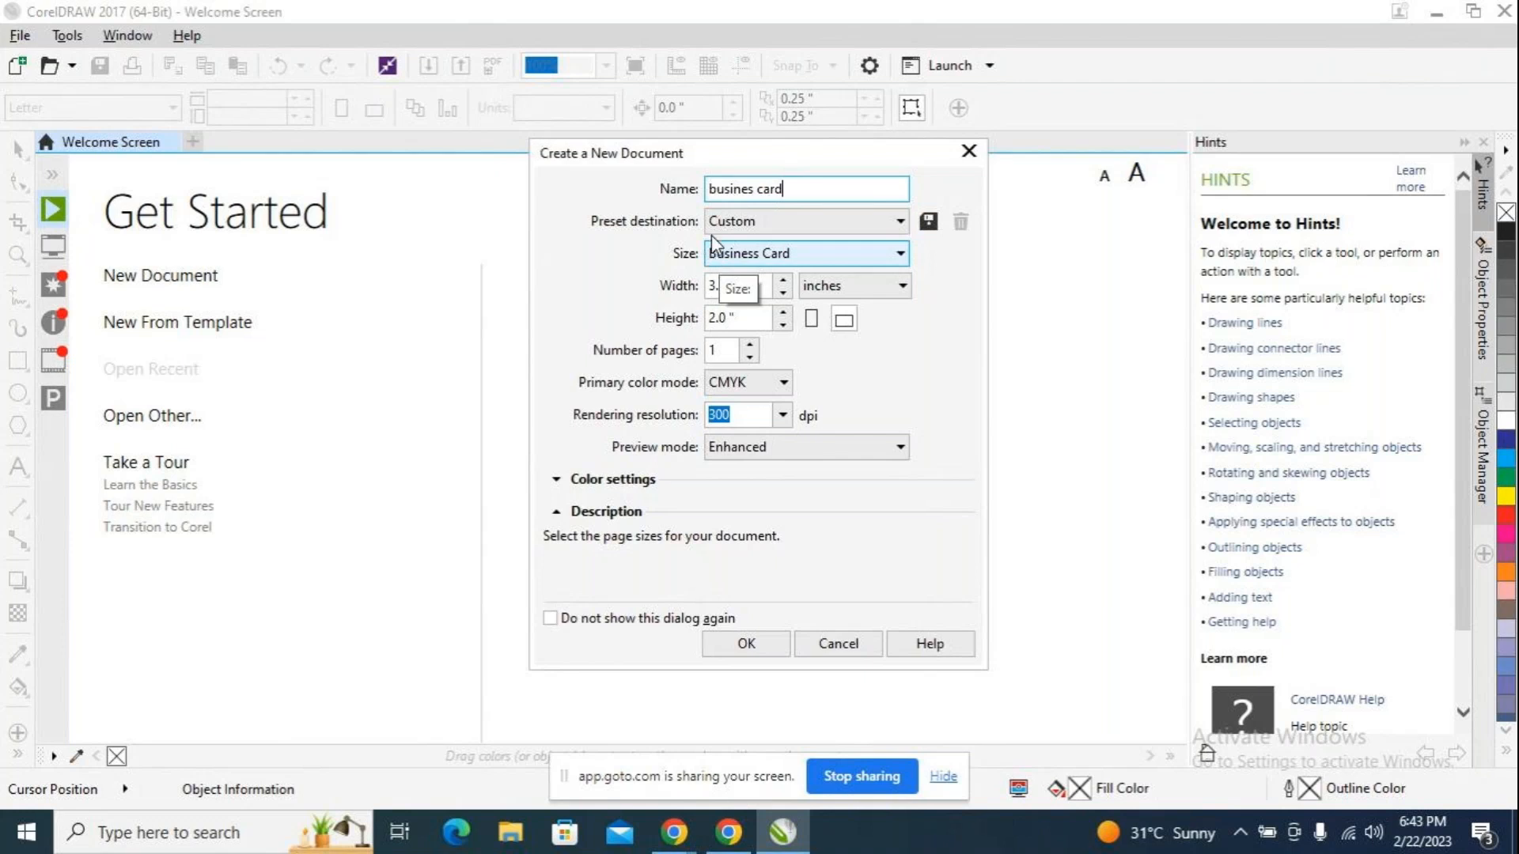
left_click(750, 645)
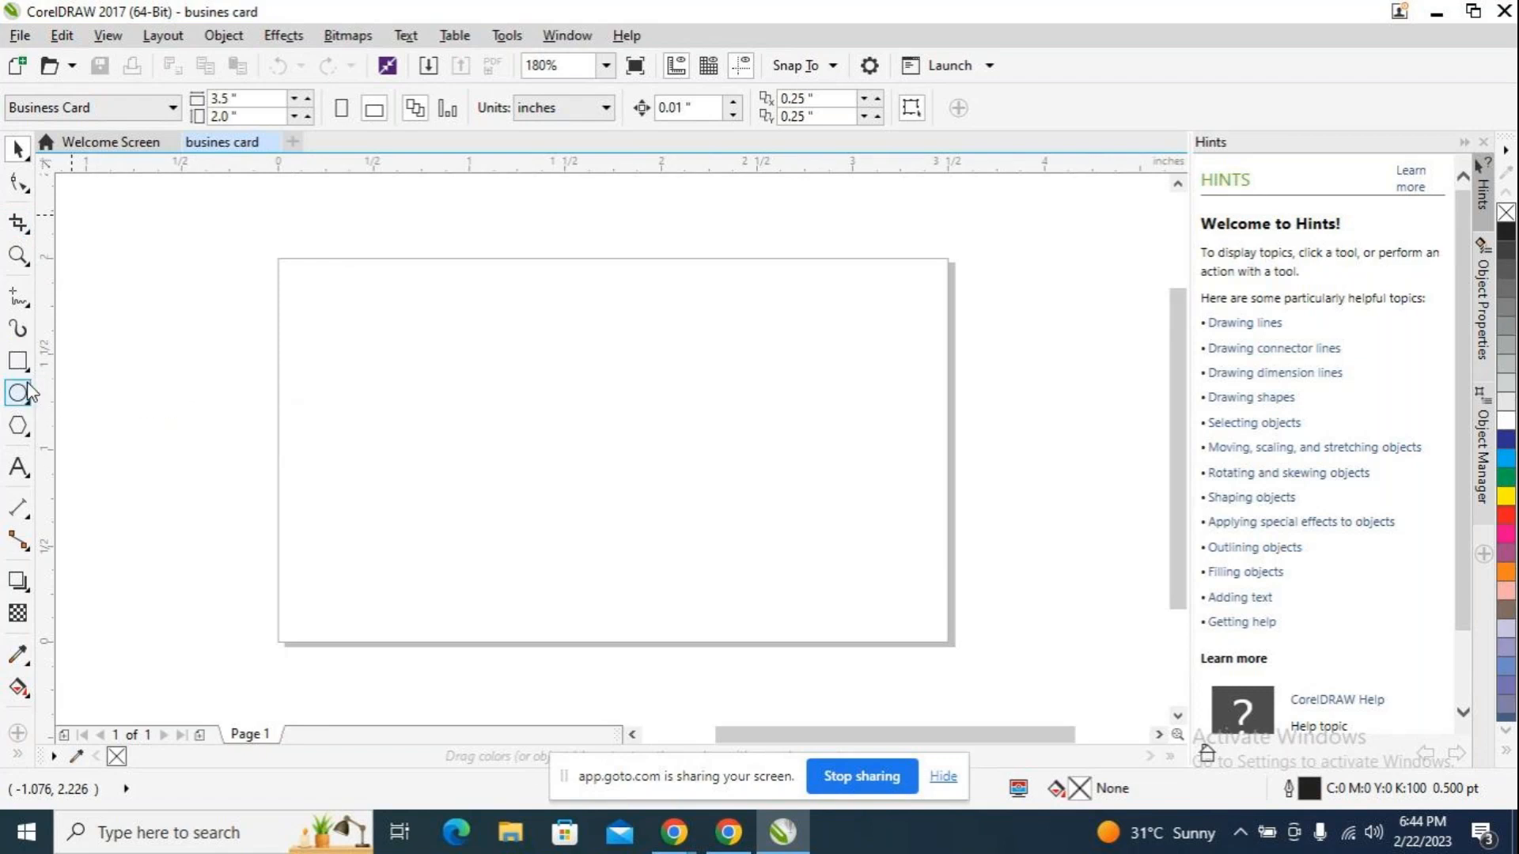
Step: Draw a rectangle about 3.51 by 1.98 inches covering the whole business card page, discarding any stray tiny rectangle
left_click(18, 361)
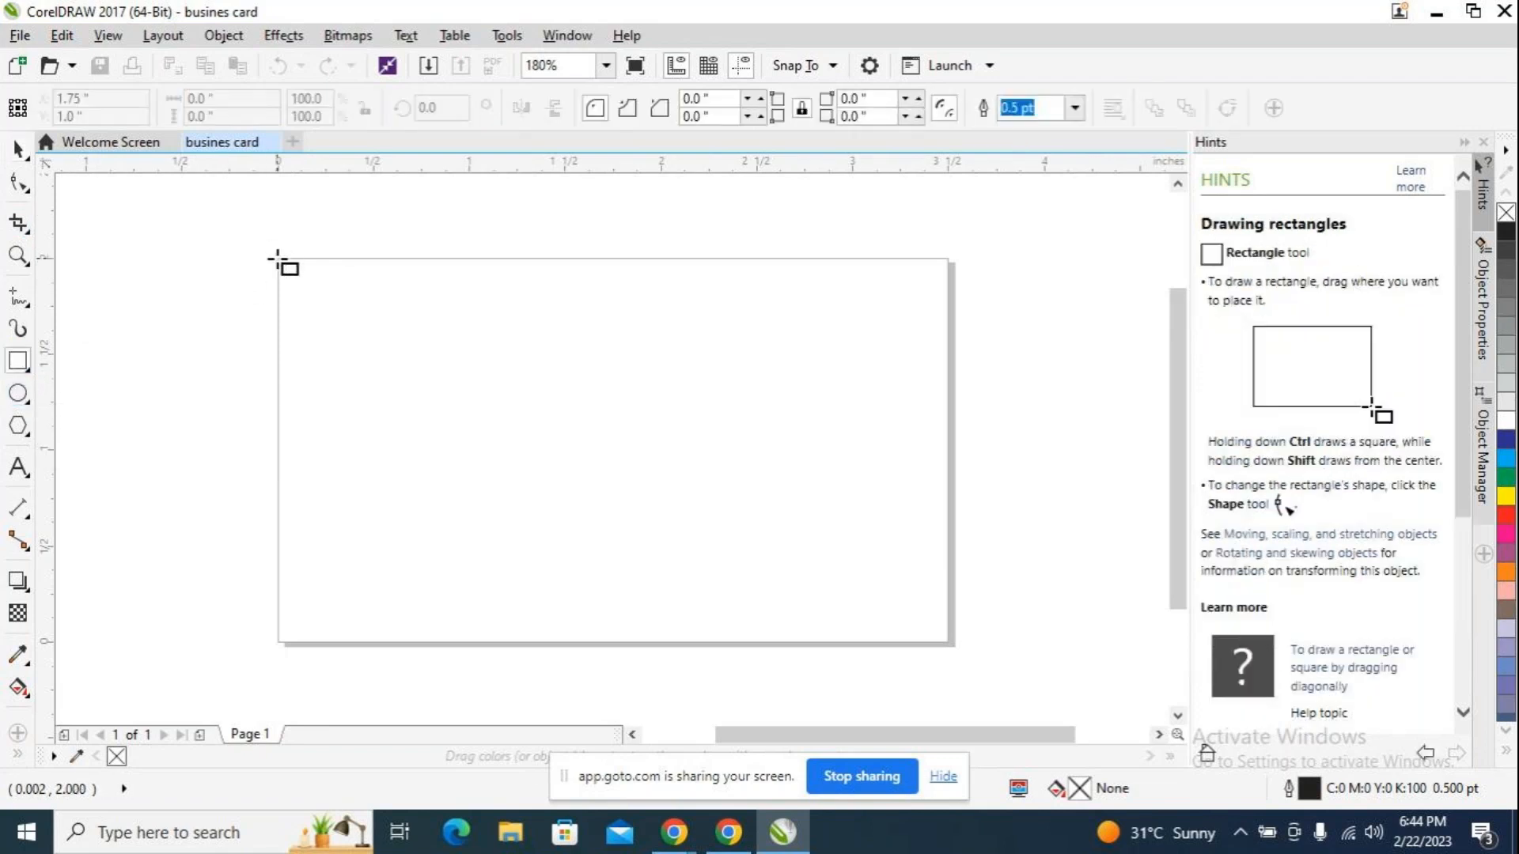
mouse_move(274, 258)
left_mouse_down()
mouse_move(318, 281)
mouse_move(282, 264)
left_mouse_up()
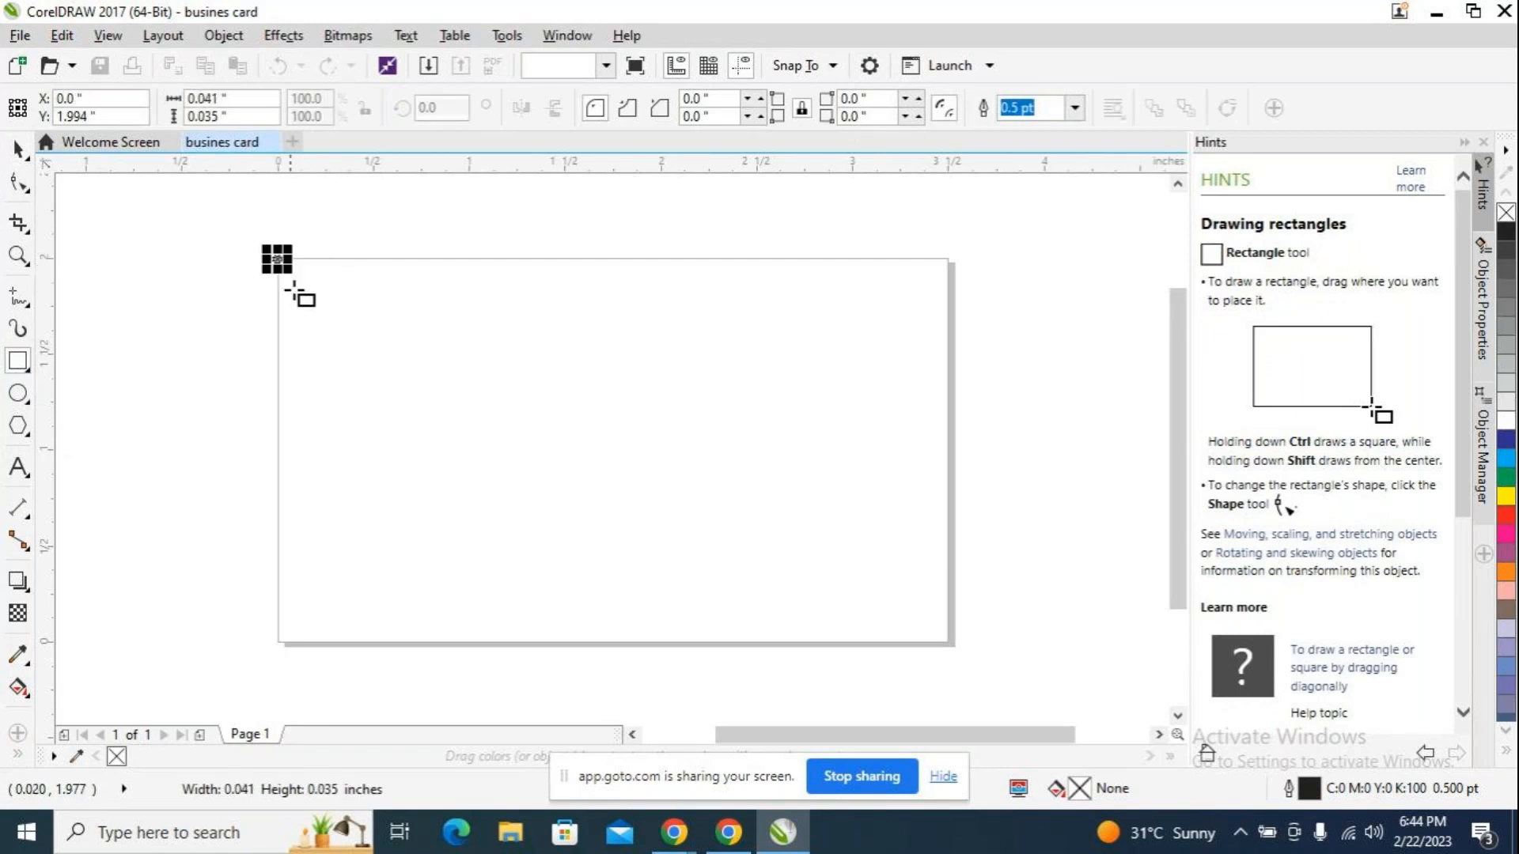
key("Delete")
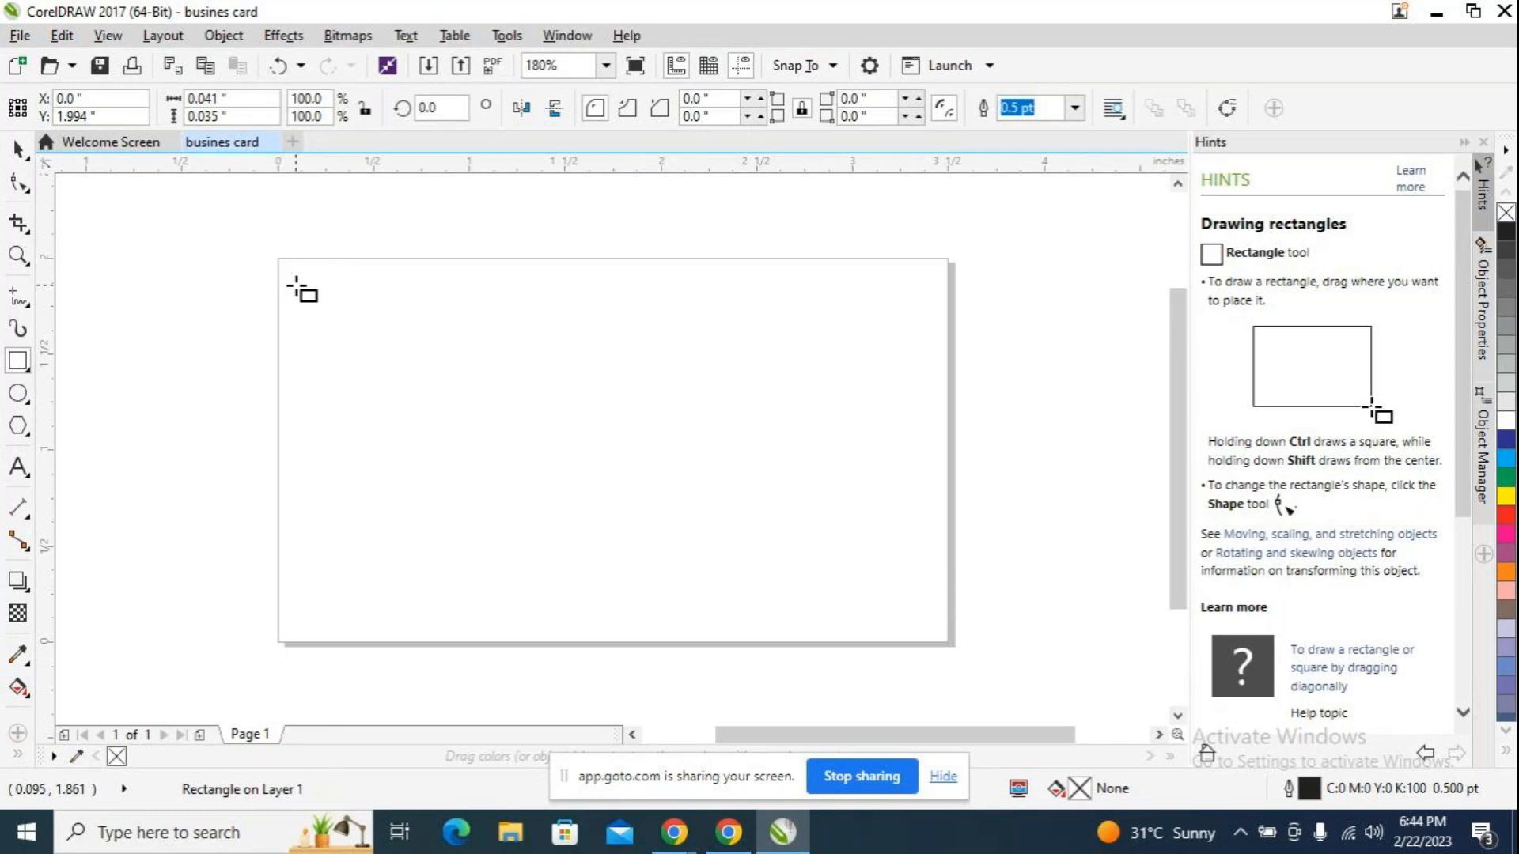
left_click_drag(278, 260, 951, 639)
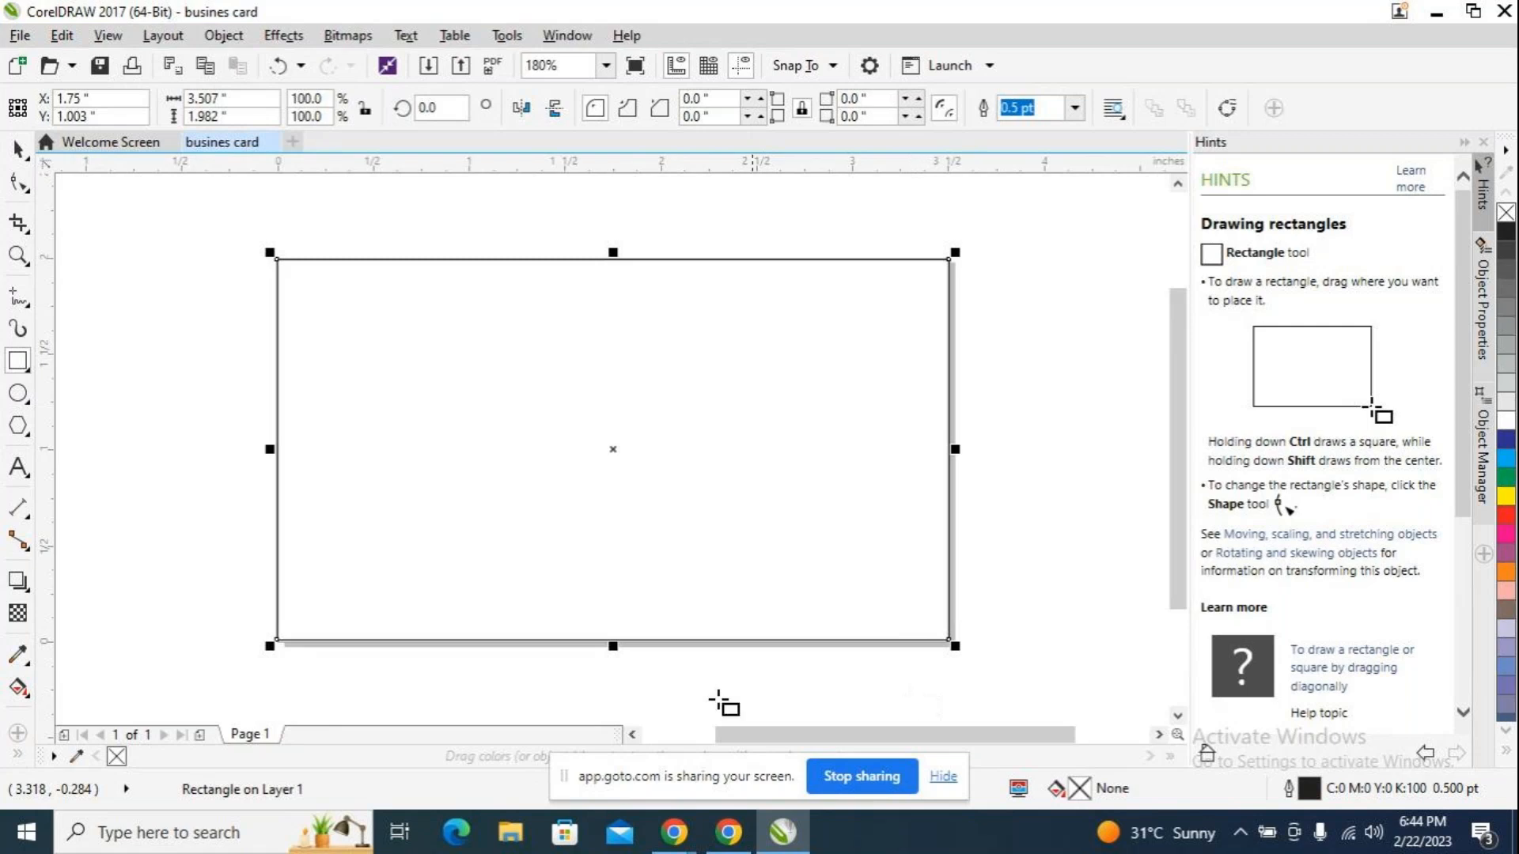
Step: Switch to the GoTo meeting window to check the participant list, and return to CorelDRAW
mouse_move(672, 831)
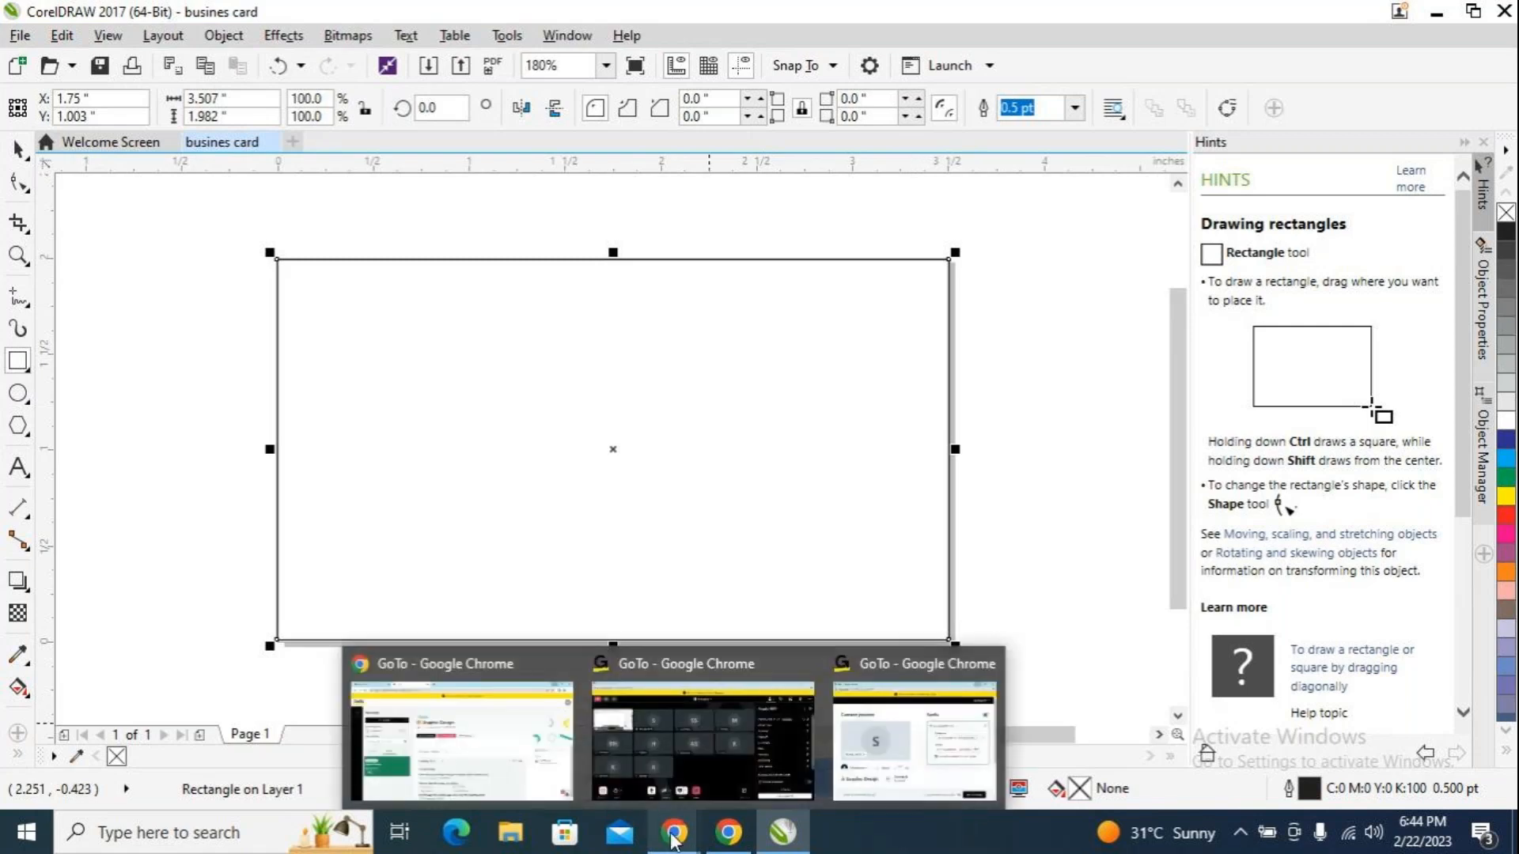
left_click(704, 738)
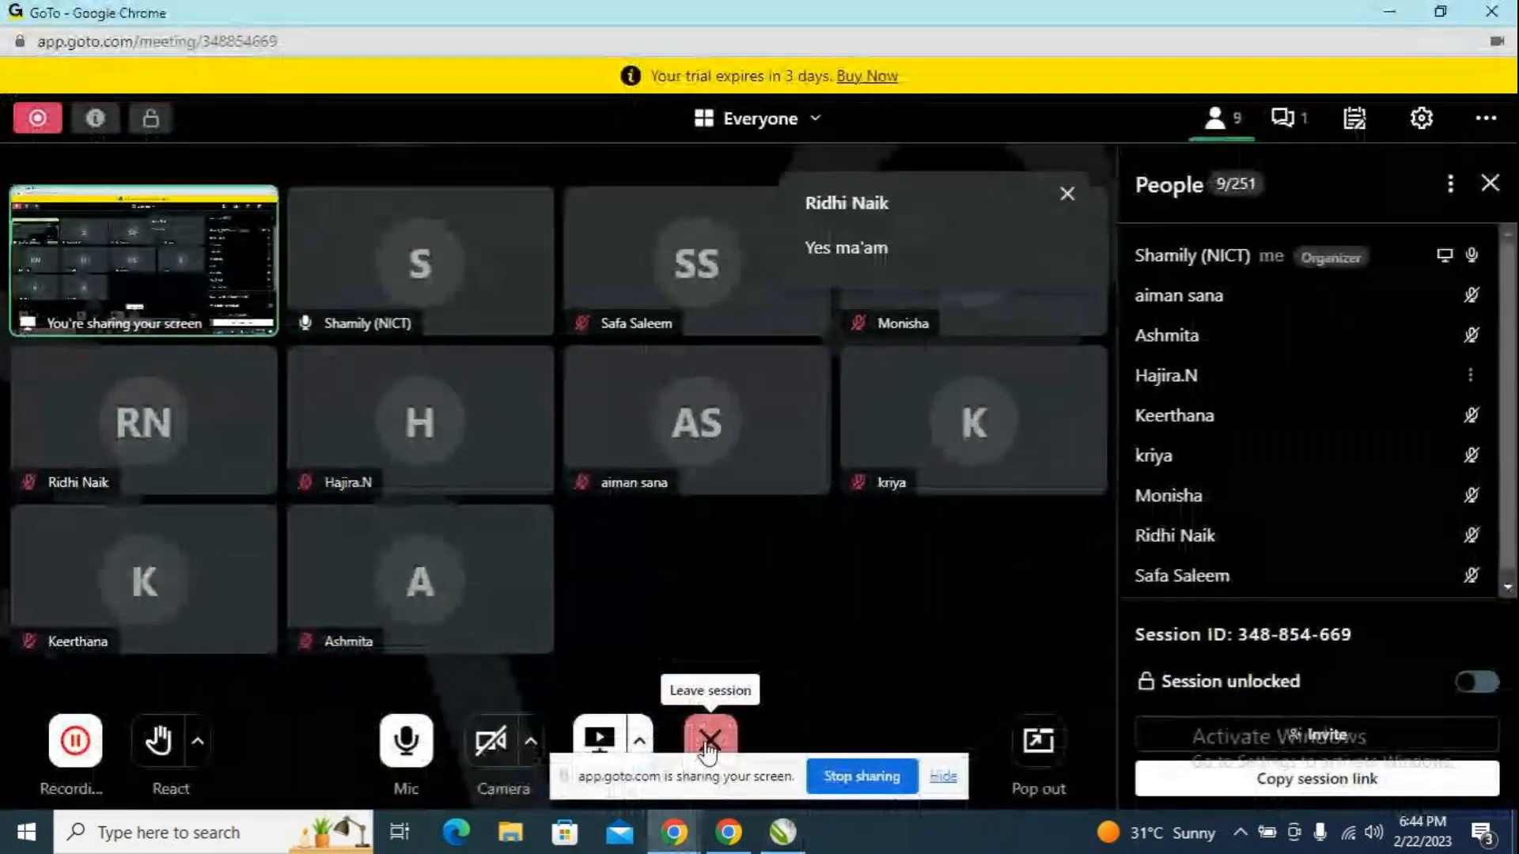
scroll(1326, 443, "down", 1)
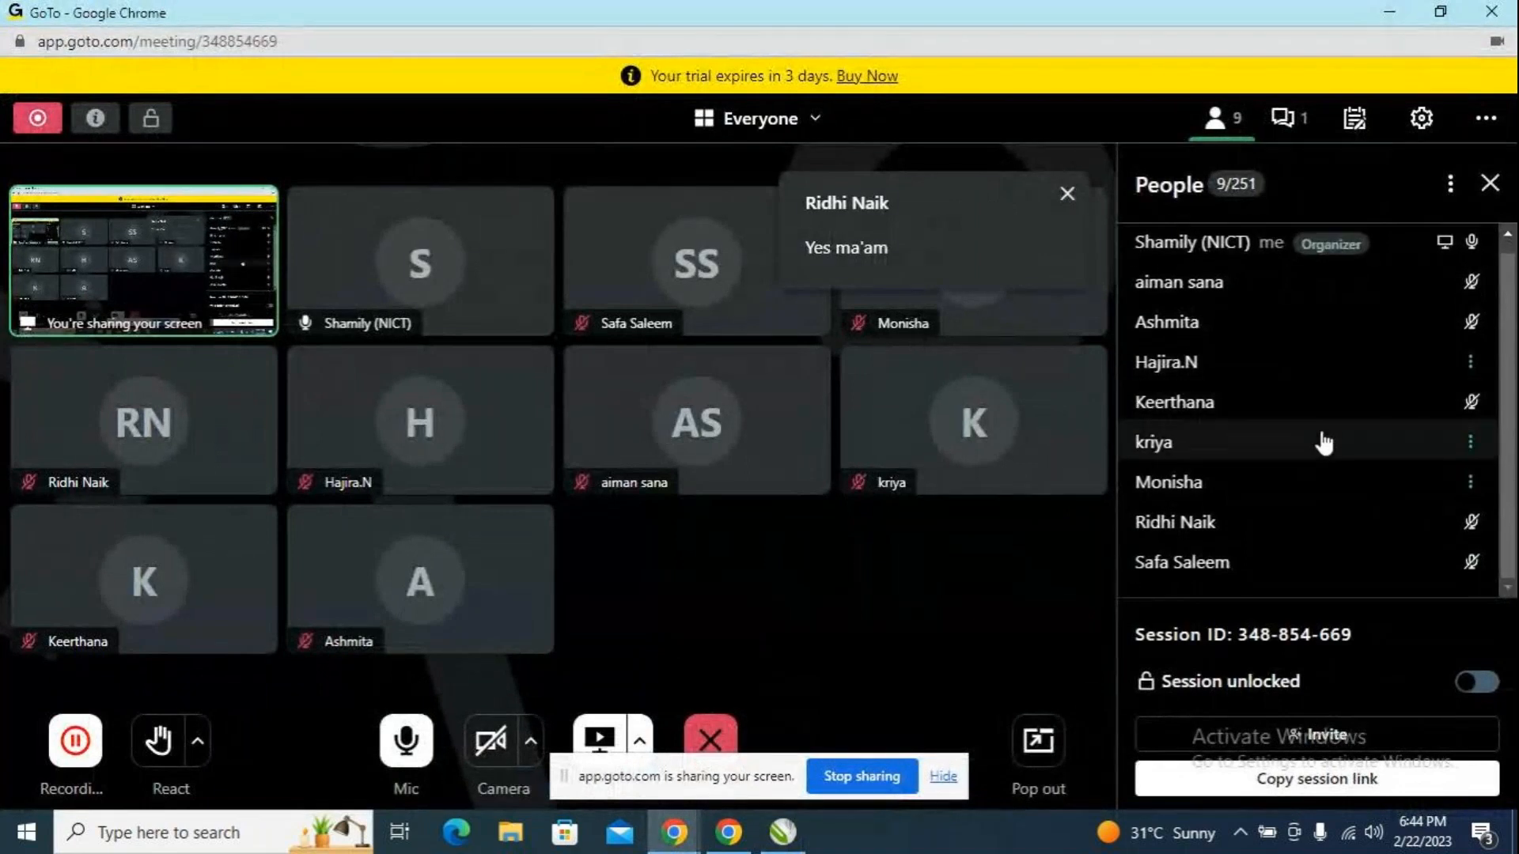
left_click(781, 832)
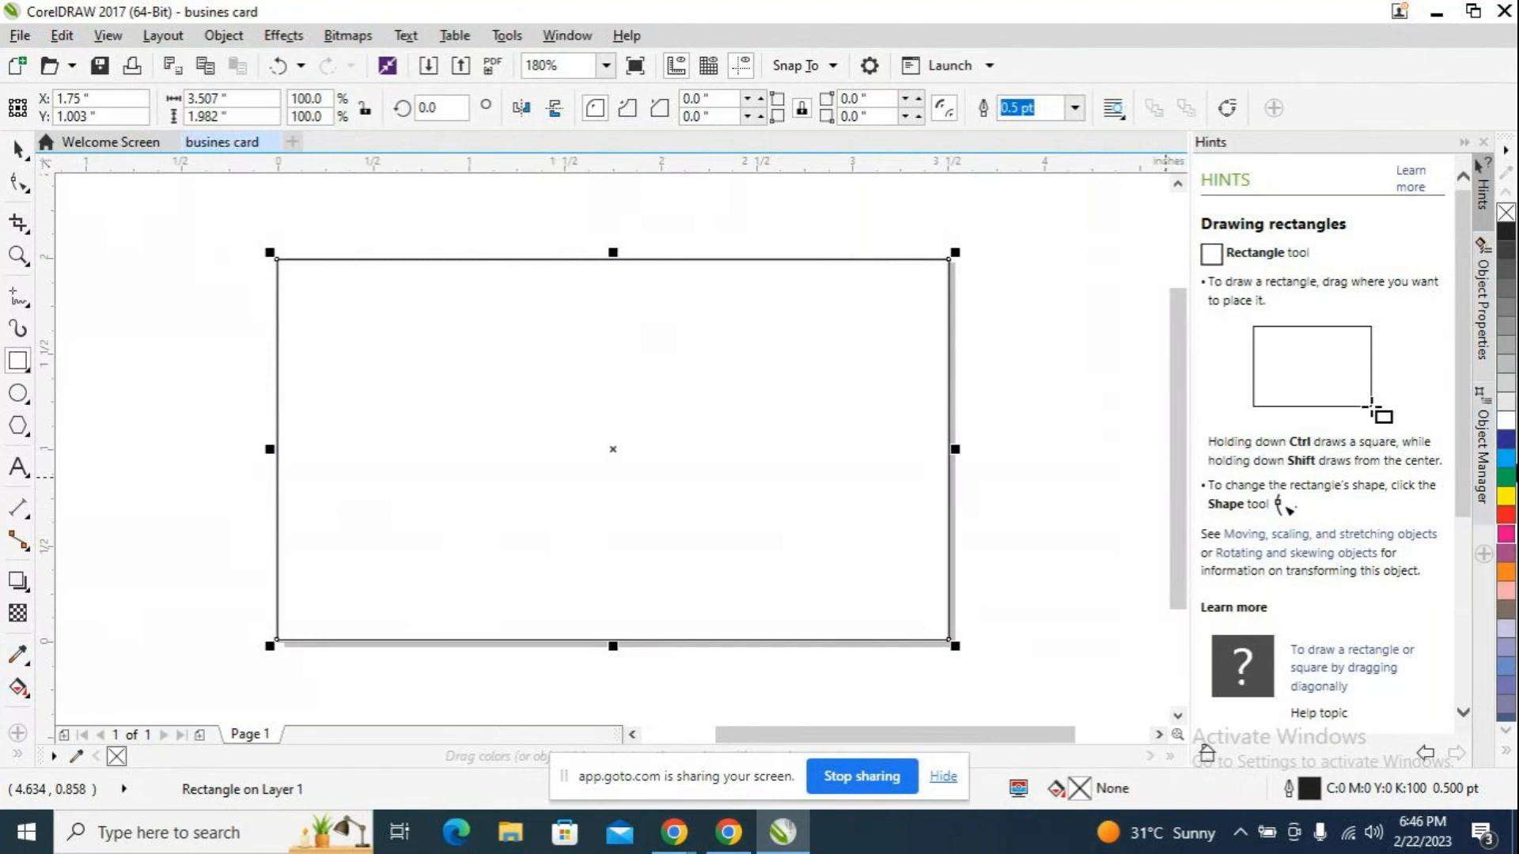
Step: Fill the card-sized rectangle with black and deselect it
left_click(1505, 233)
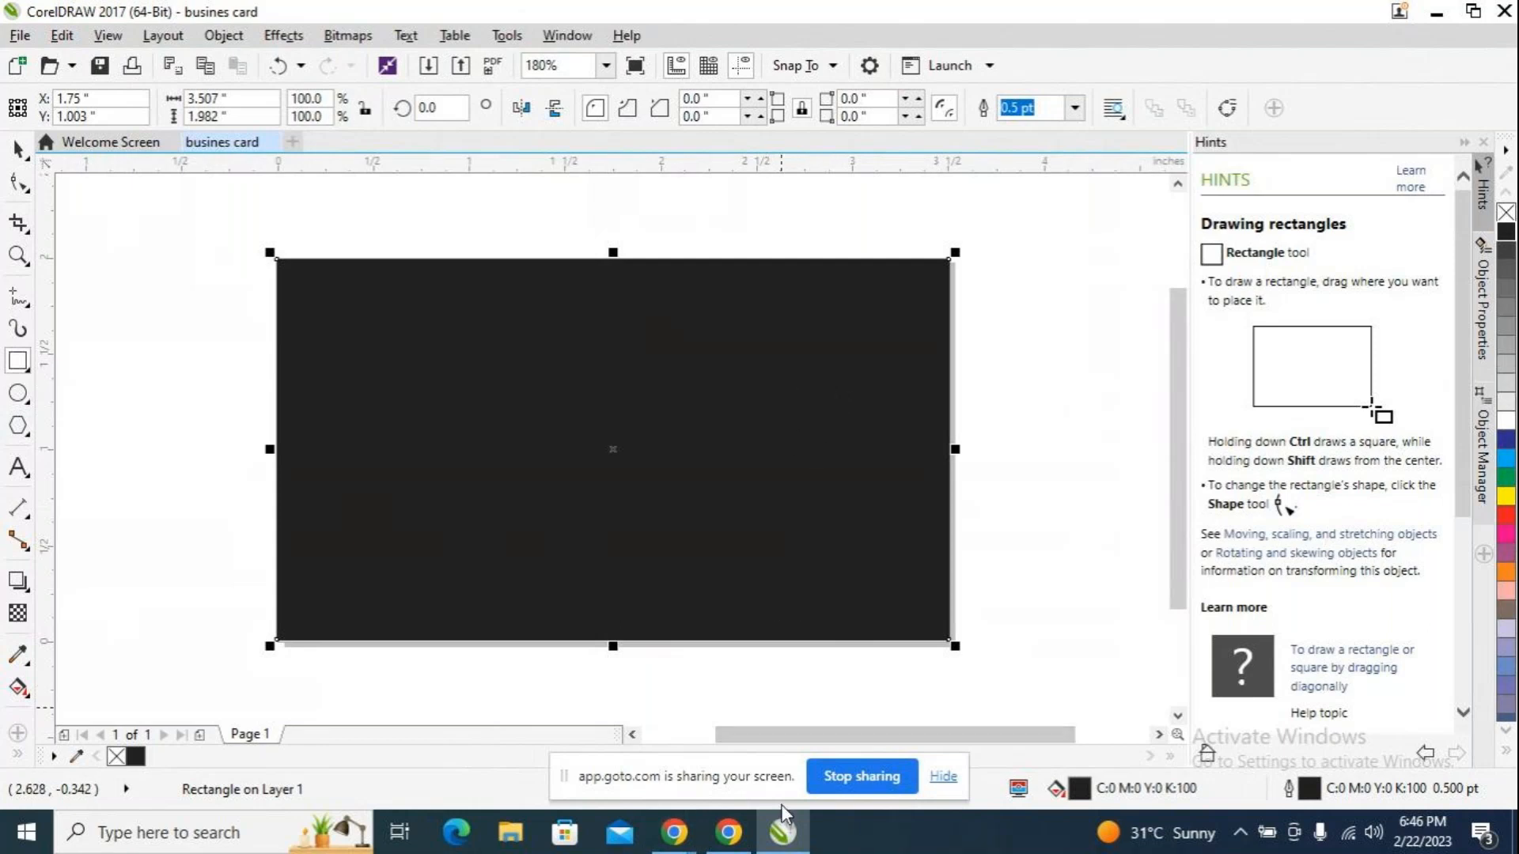
left_click(18, 150)
left_click(128, 252)
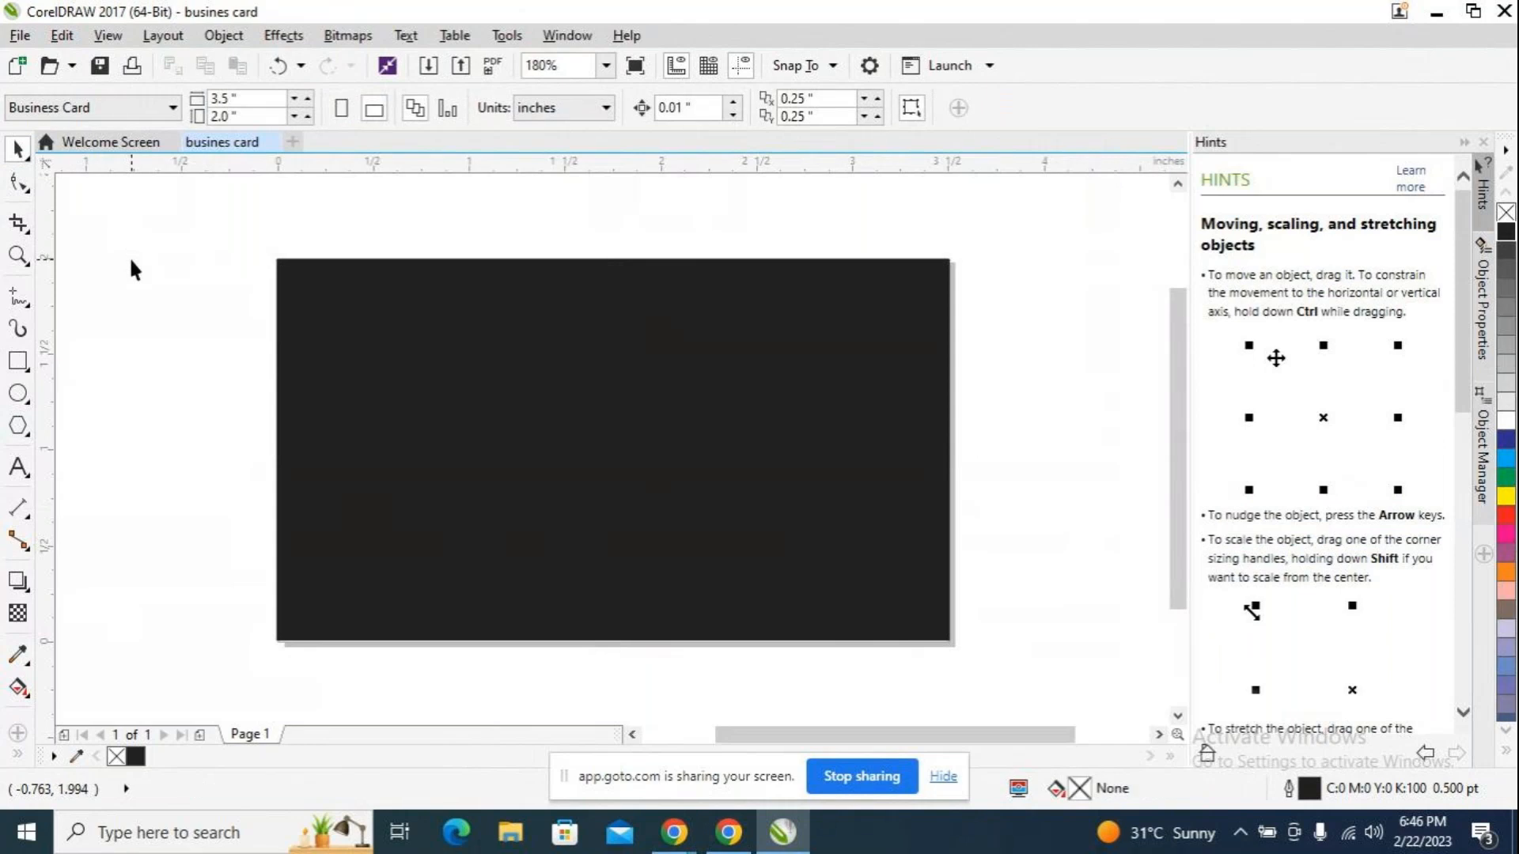
Step: Activate the Pen tool for drawing a shape over the black rectangle
right_click(31, 308)
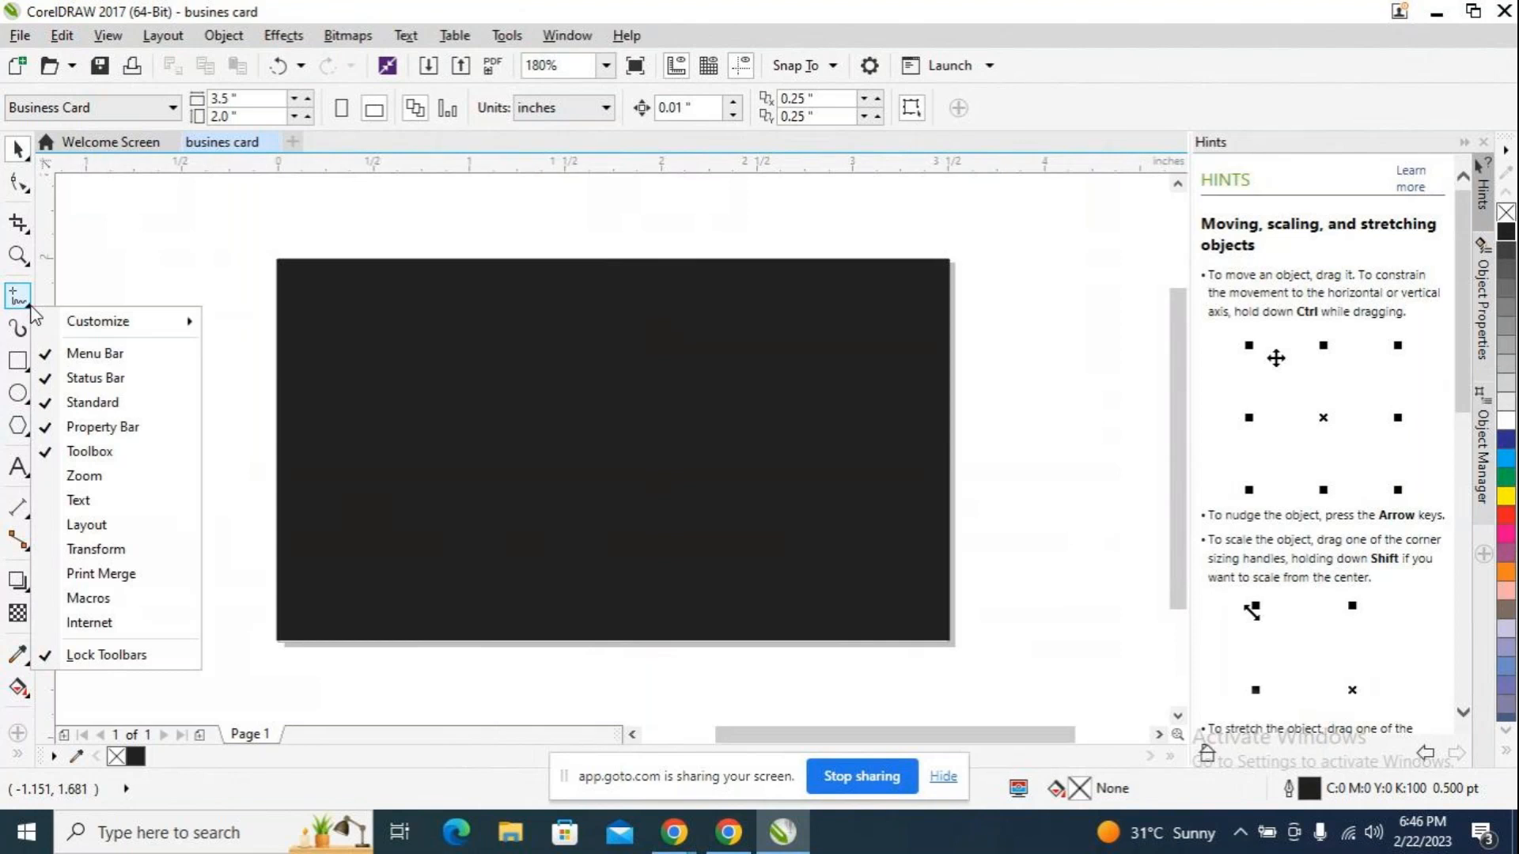
left_click(29, 305)
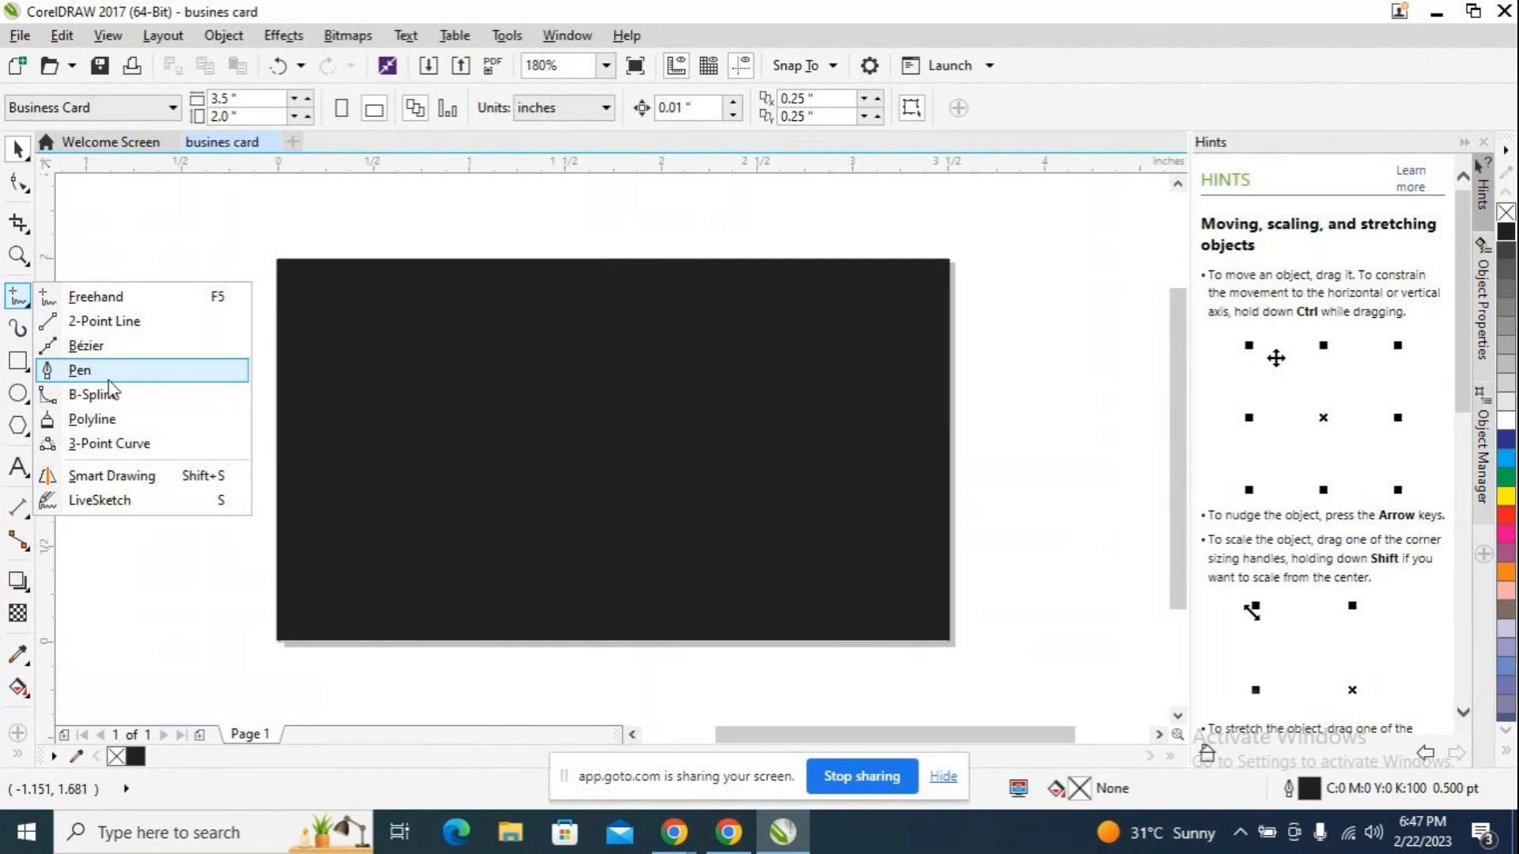
left_click(80, 371)
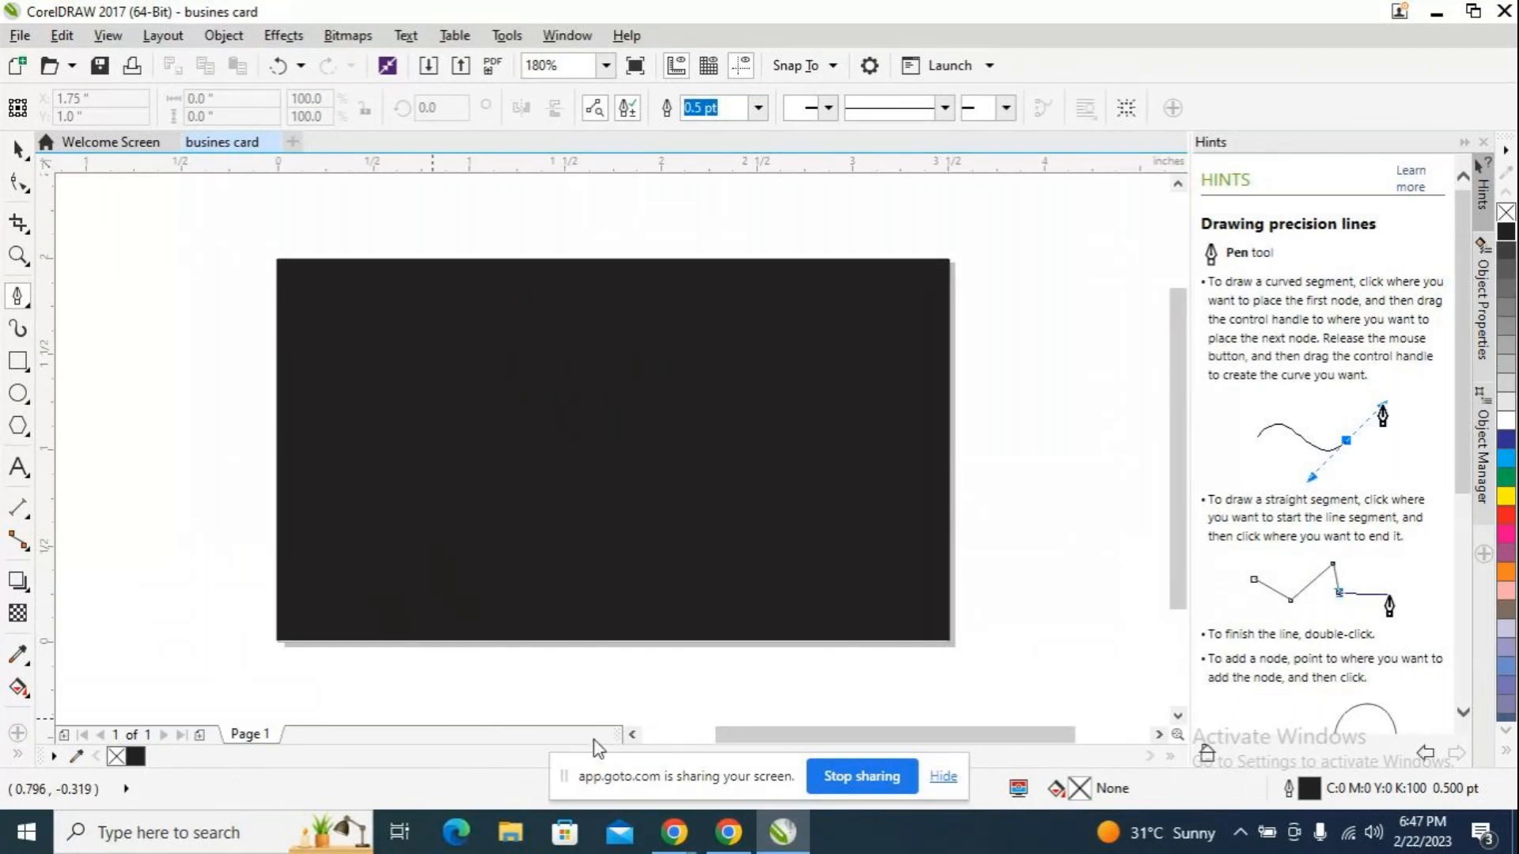
left_click(597, 260)
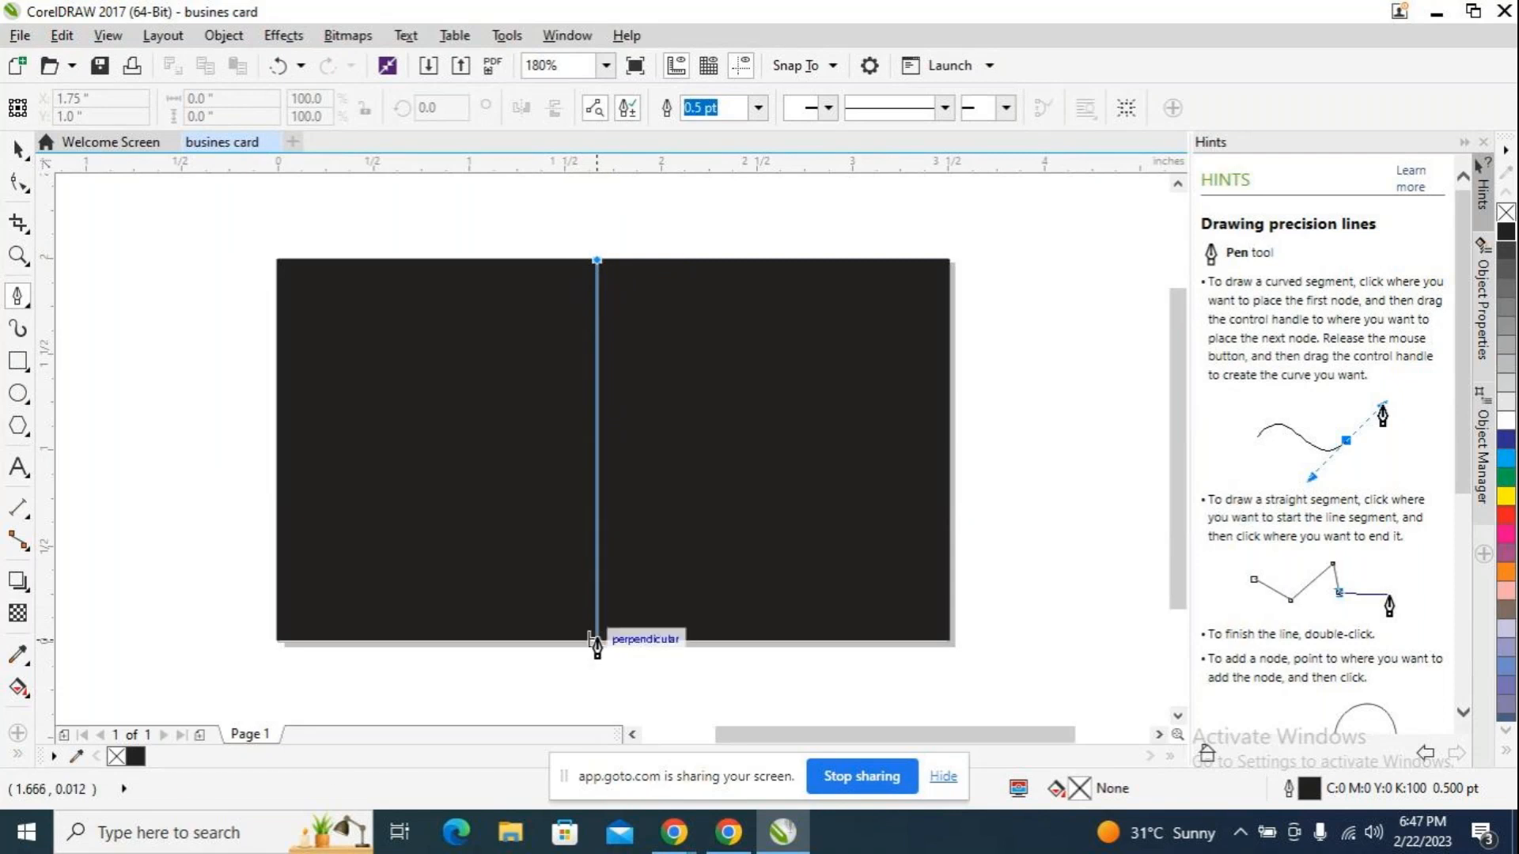
left_click_drag(597, 640, 474, 630)
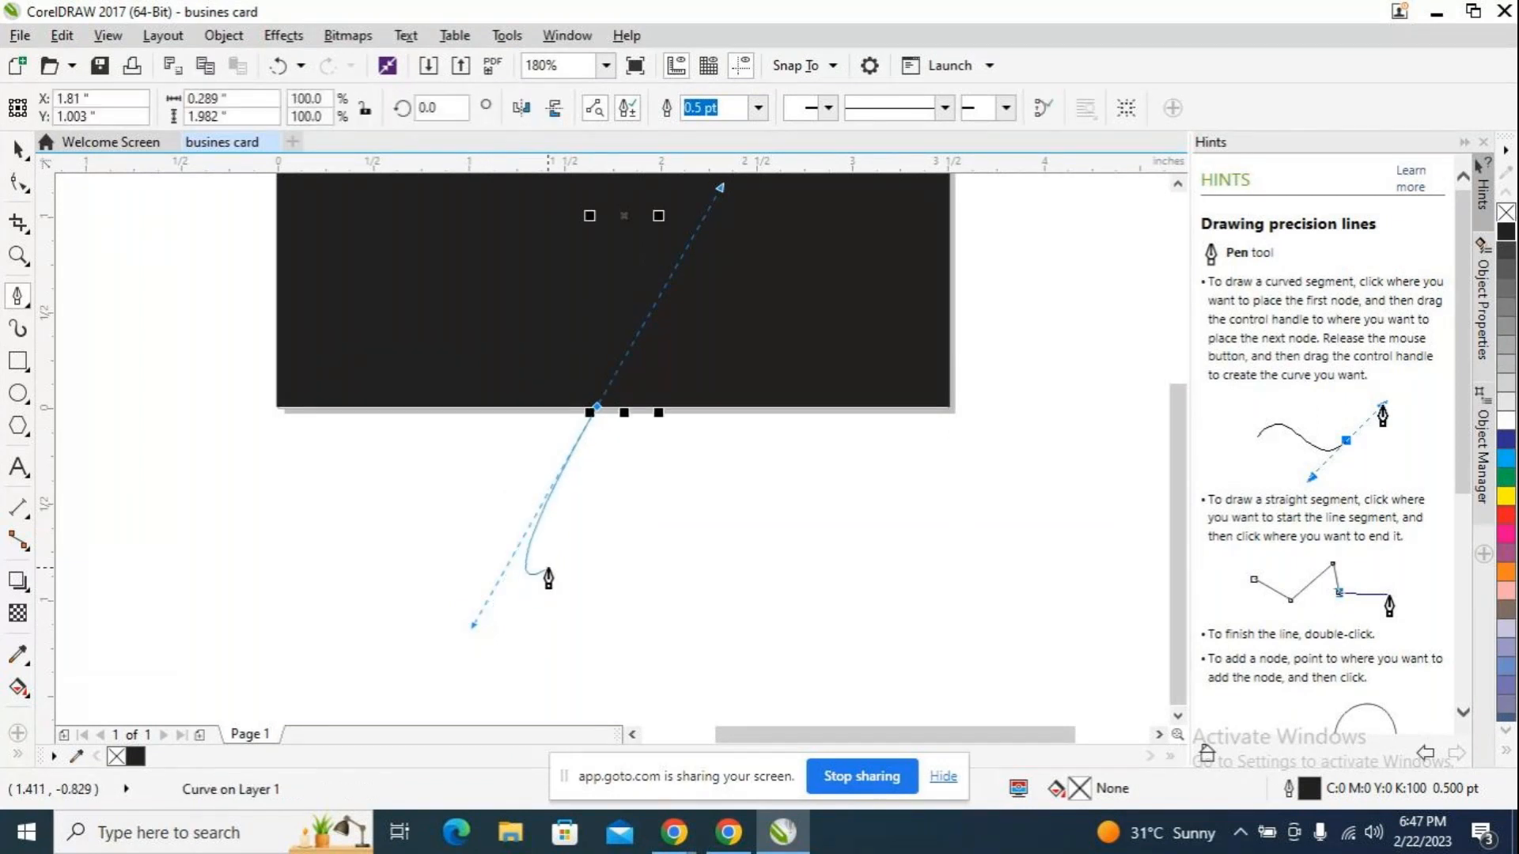
scroll(562, 583, "down", 2)
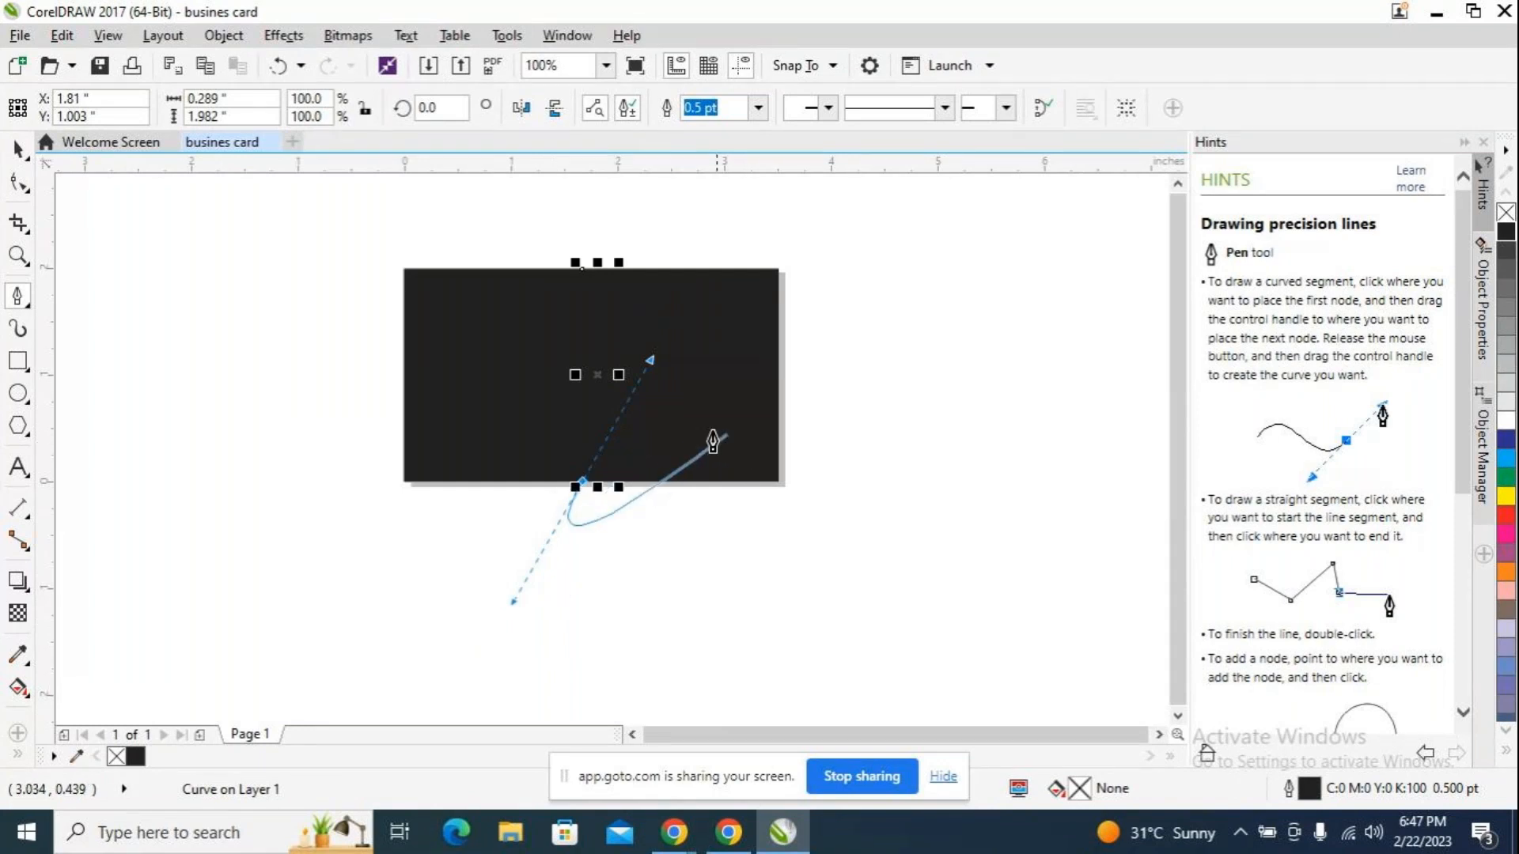
key("Escape")
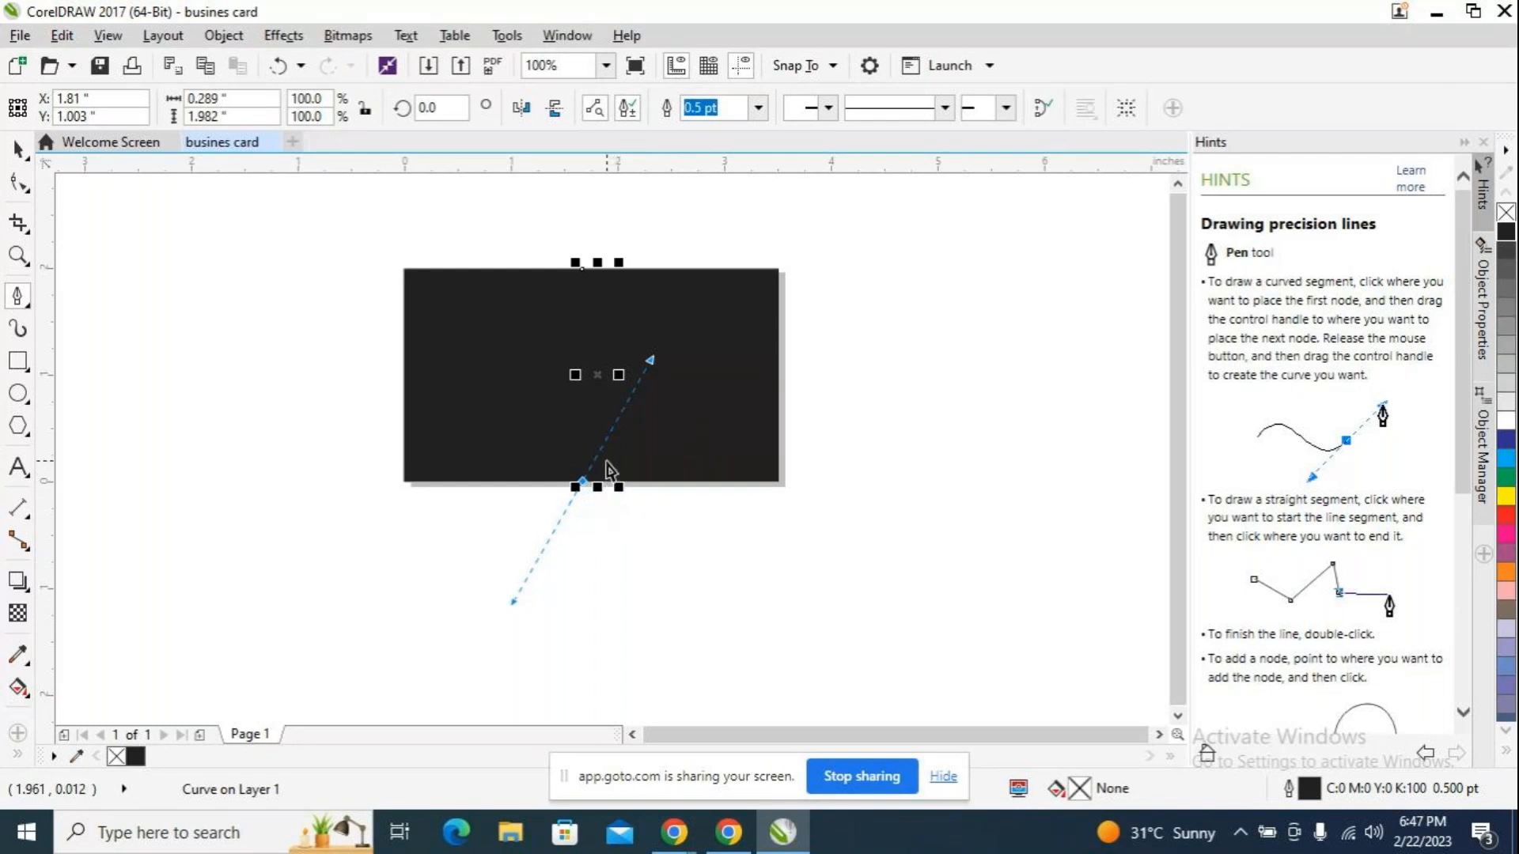
key("ctrl+z")
Step: Draw a closed Pen shape about 2.07 by 1.98 inches over the card's left part, with an S-curved right edge and straight remaining sides
left_click(575, 270)
left_click_drag(577, 480, 468, 607)
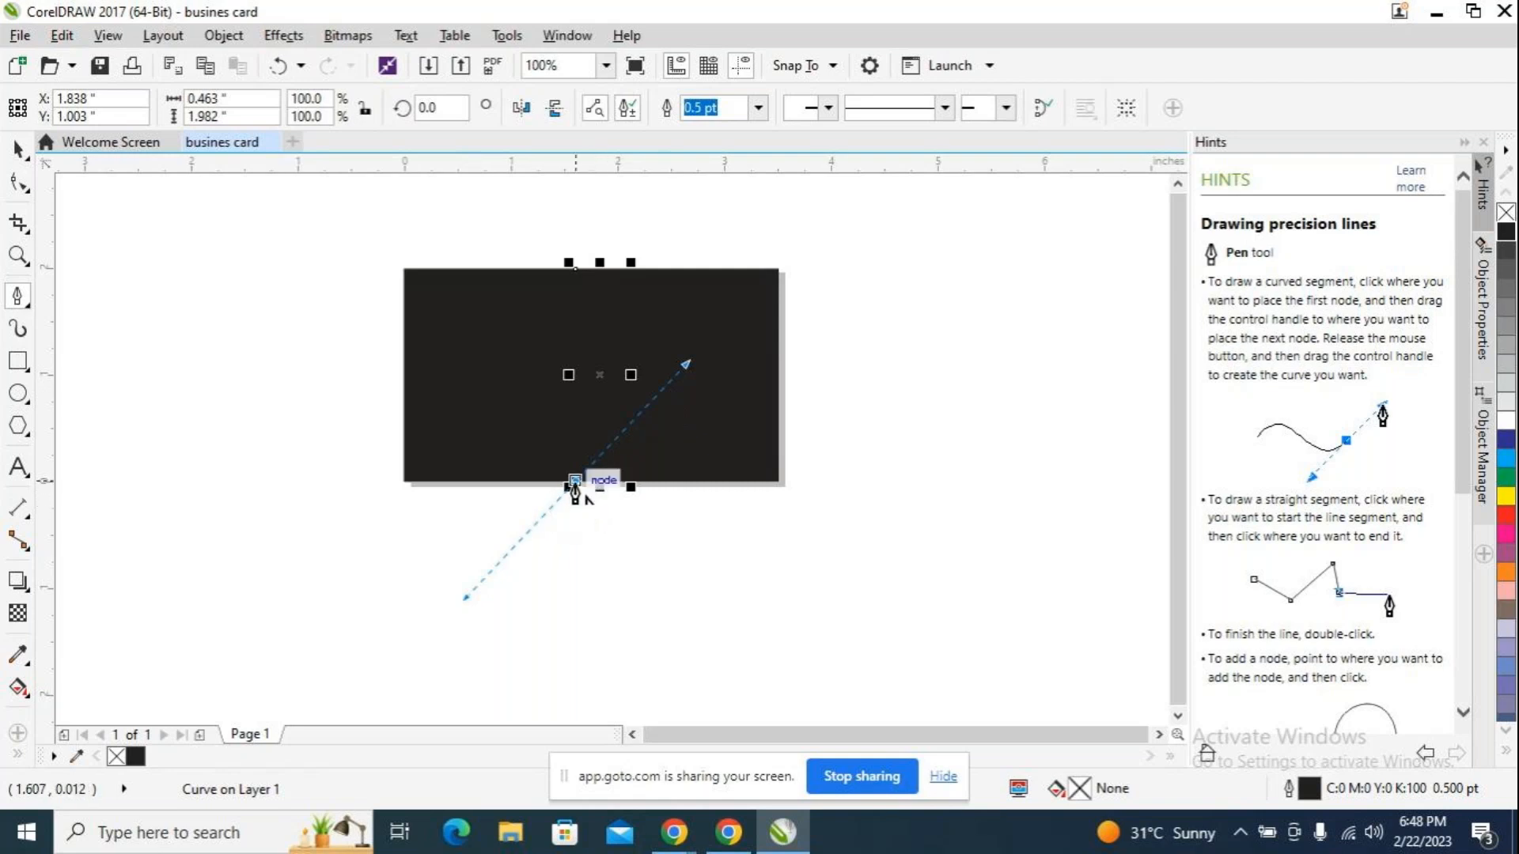
left_click(576, 482)
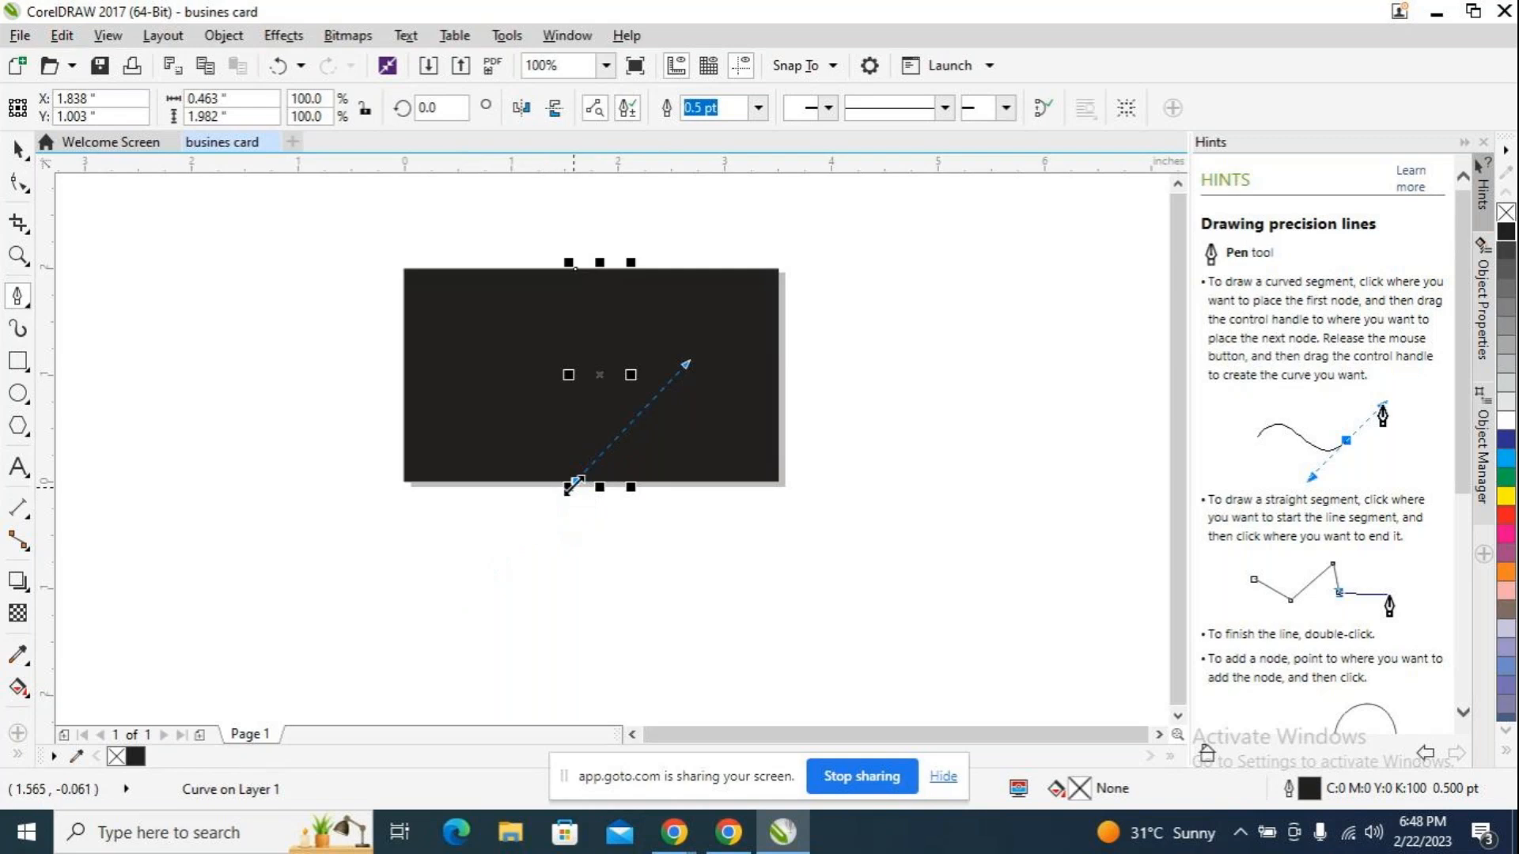
left_click(404, 481)
left_click(403, 270)
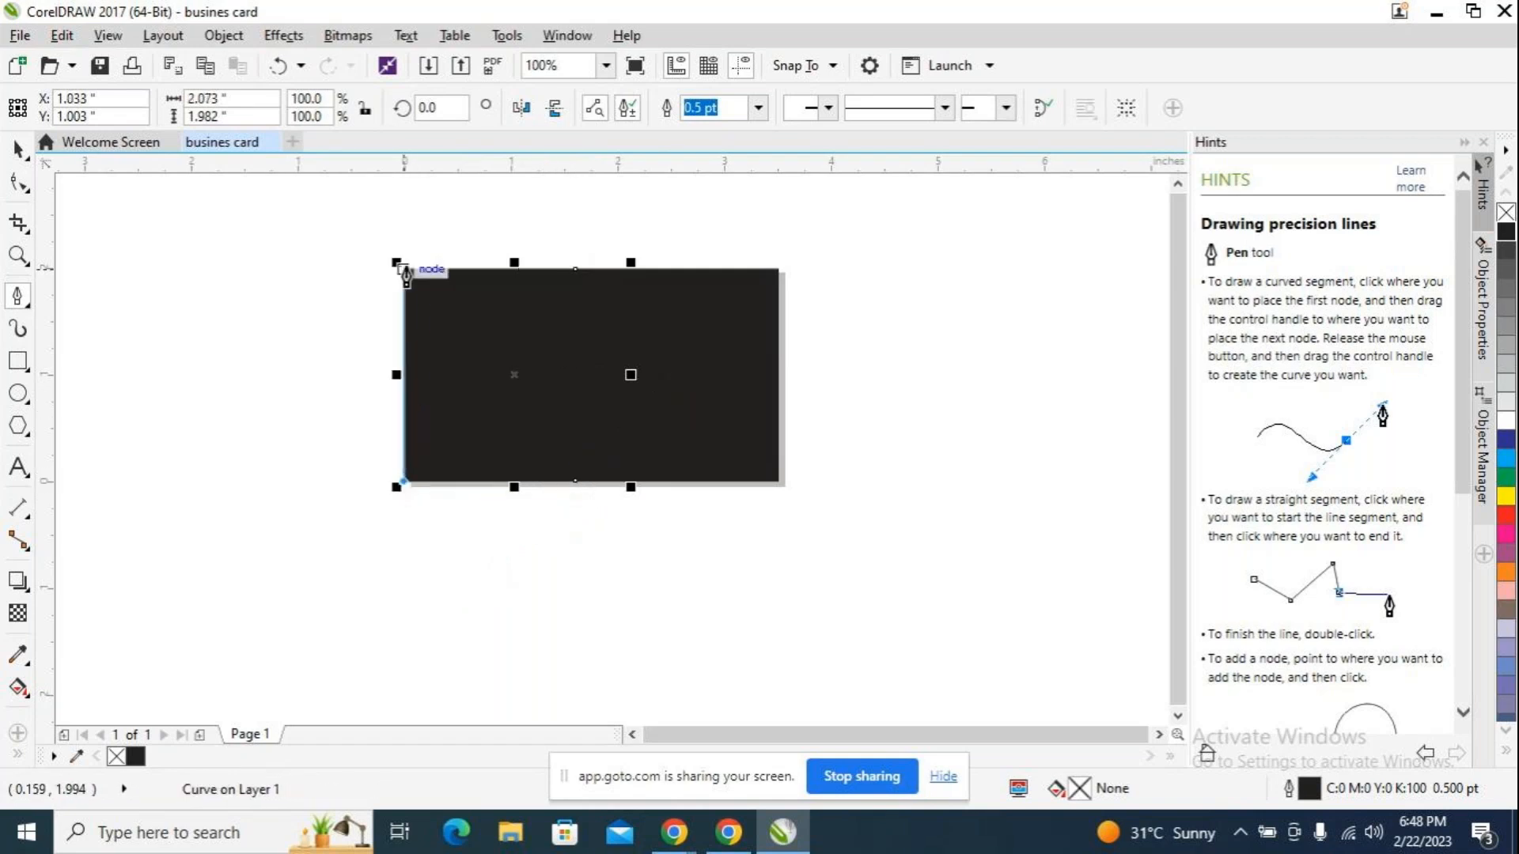
left_click(404, 270)
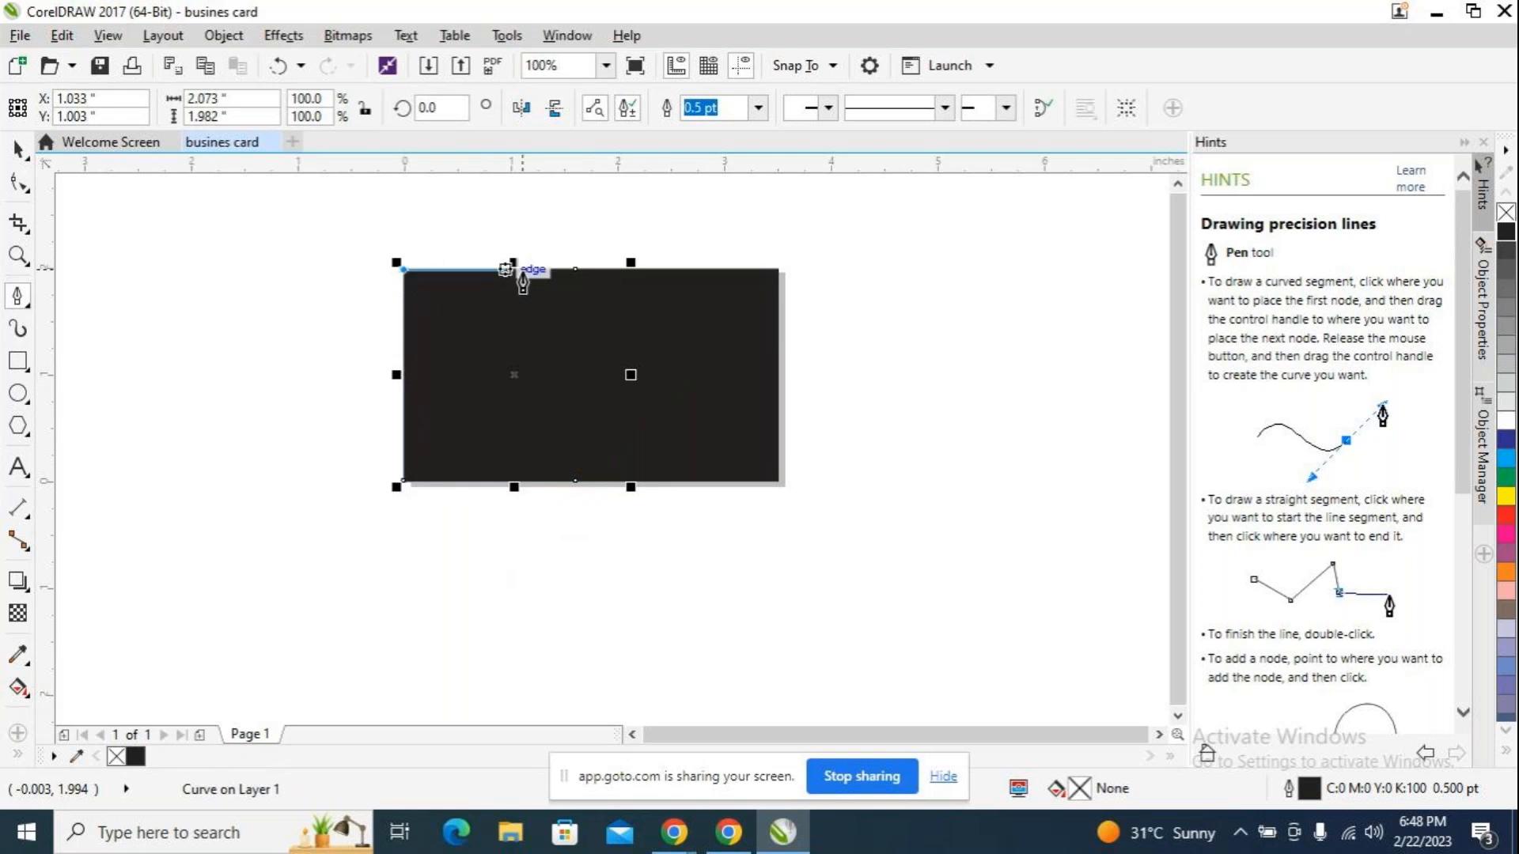
double_click(572, 271)
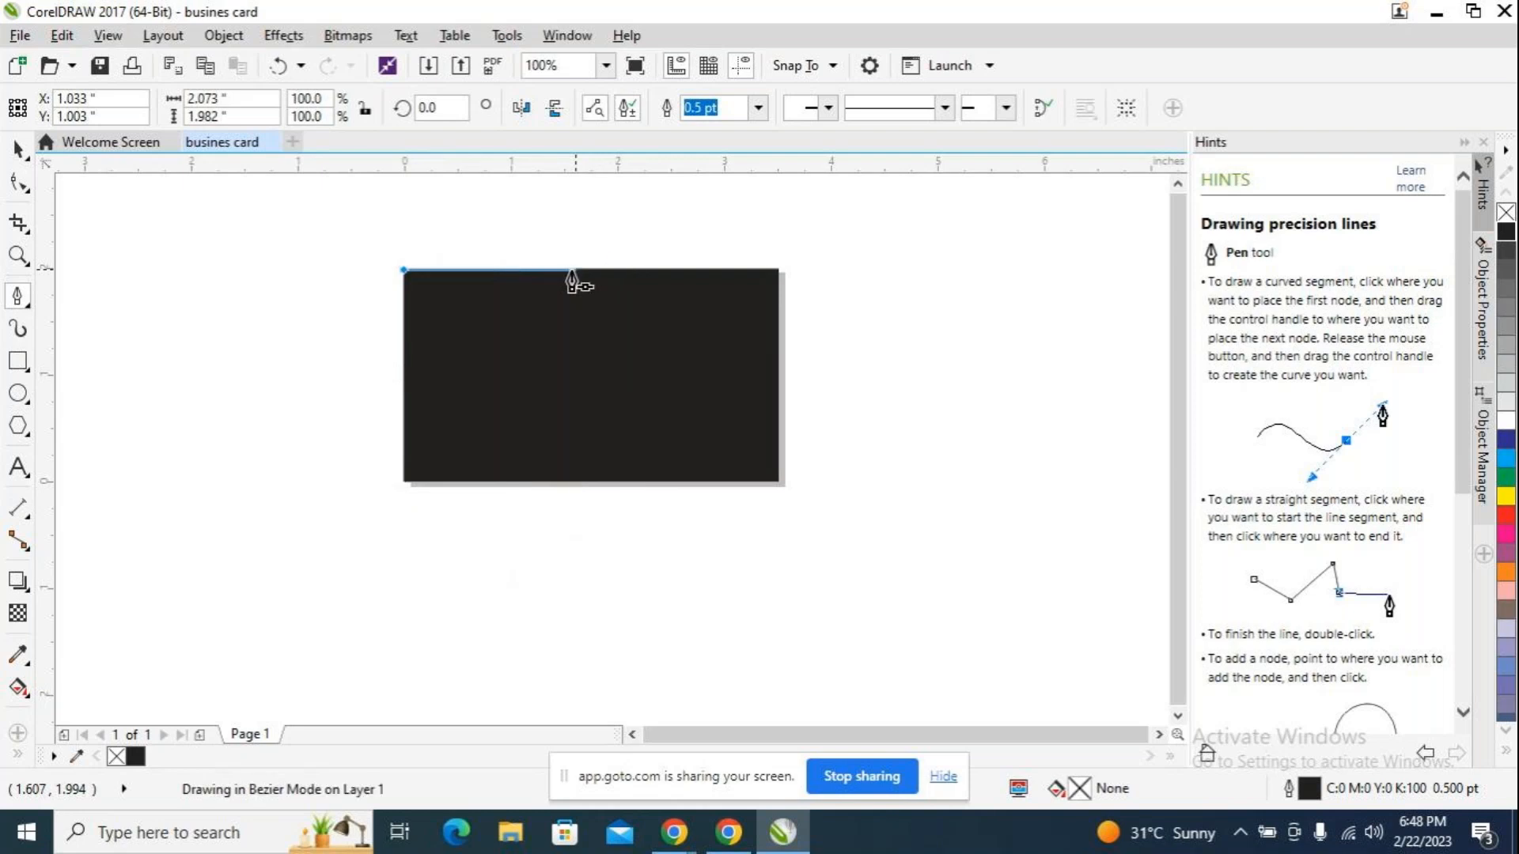